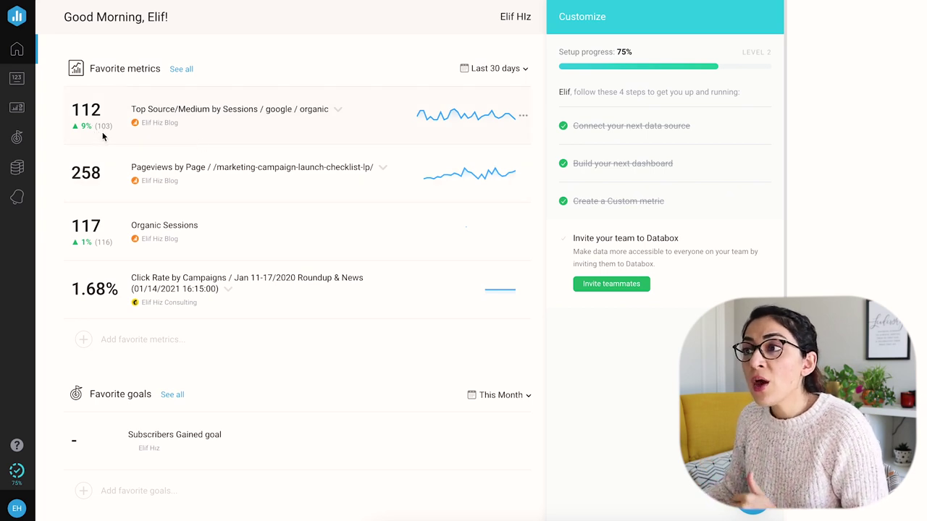
# Examine the Databox and third-party integrations available in the Data Manager and return to the list of connected data sources.
pyautogui.click(17, 168)
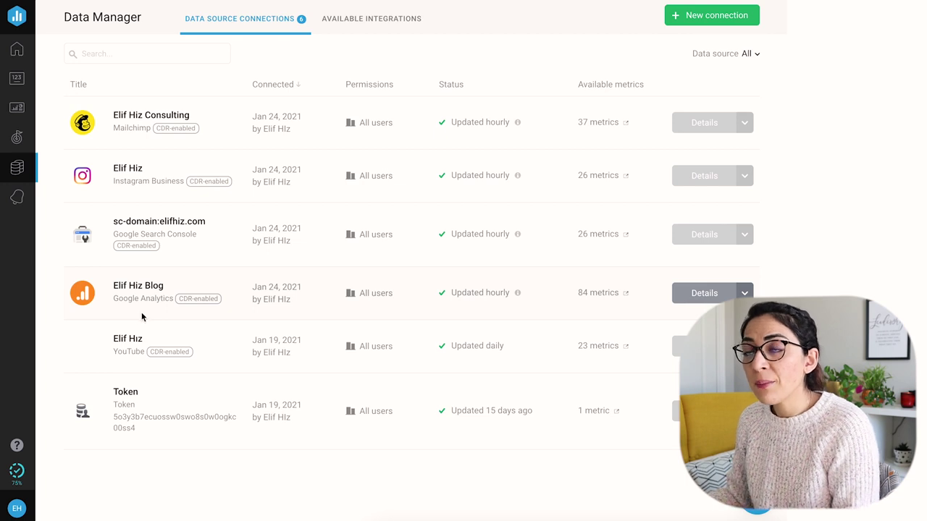
pyautogui.click(371, 19)
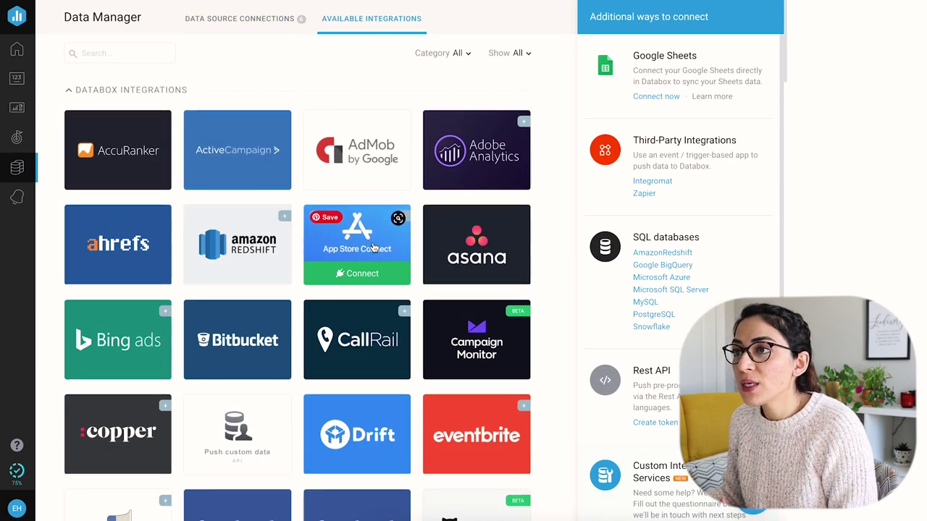
pyautogui.scroll(-1, 409, 310)
pyautogui.scroll(-8, 413, 309)
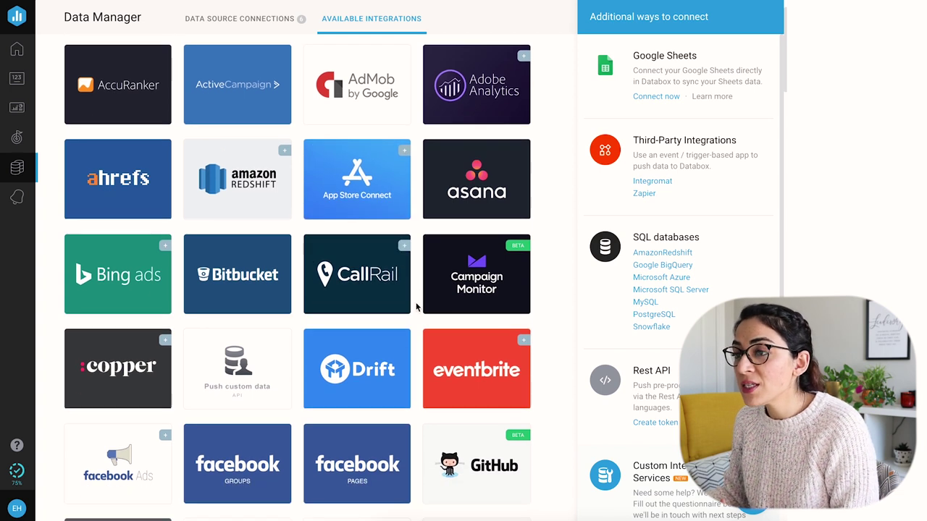
pyautogui.scroll(-5, 418, 309)
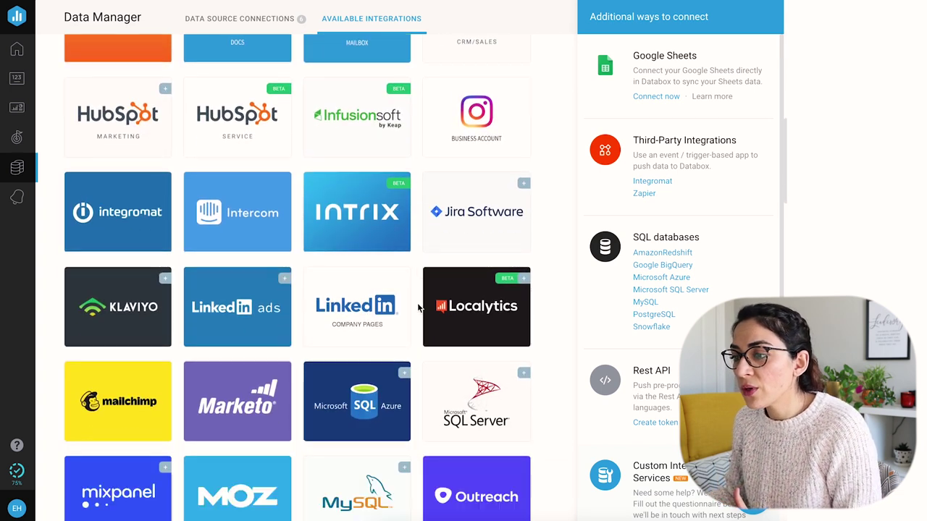
pyautogui.scroll(-4, 420, 305)
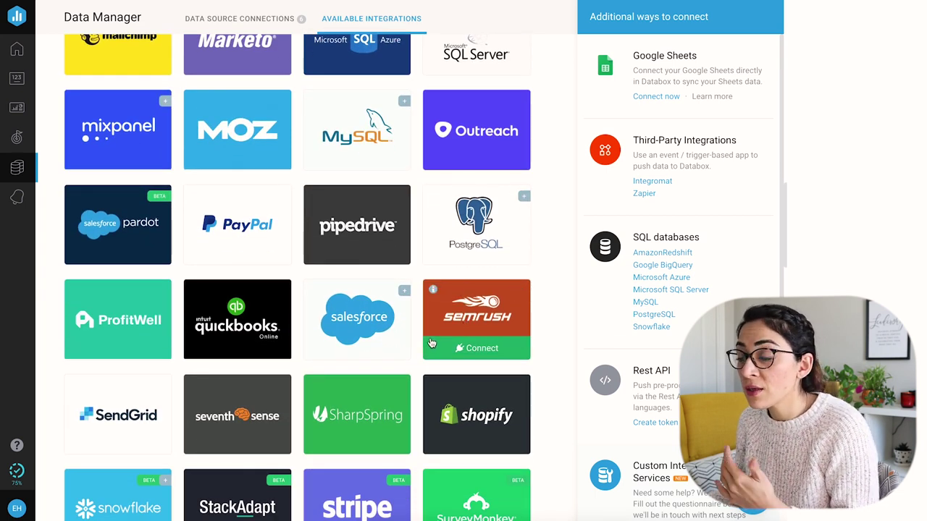
pyautogui.scroll(1, 362, 326)
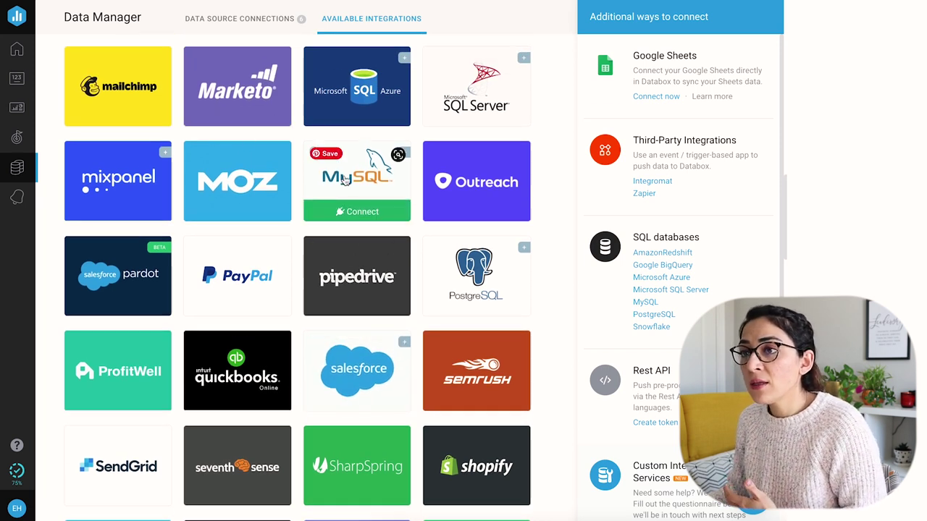
pyautogui.scroll(-4, 441, 275)
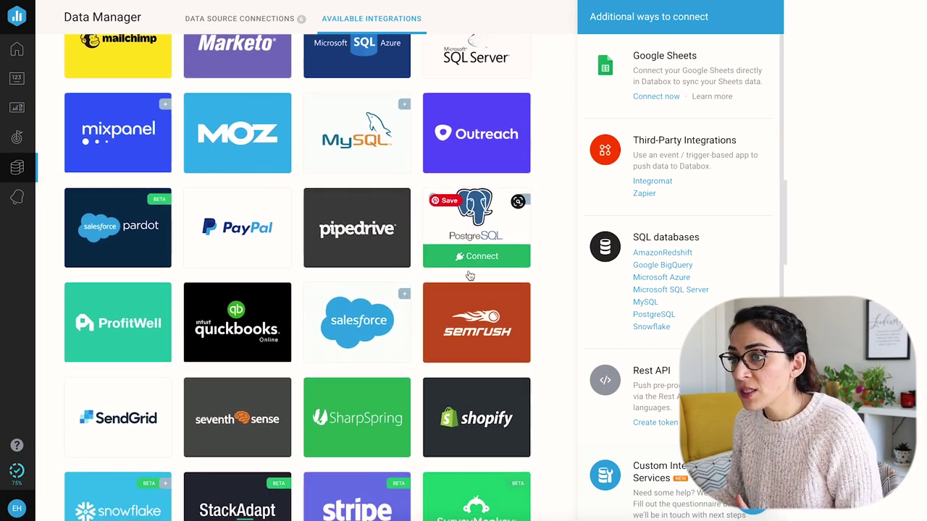
pyautogui.scroll(-1, 391, 347)
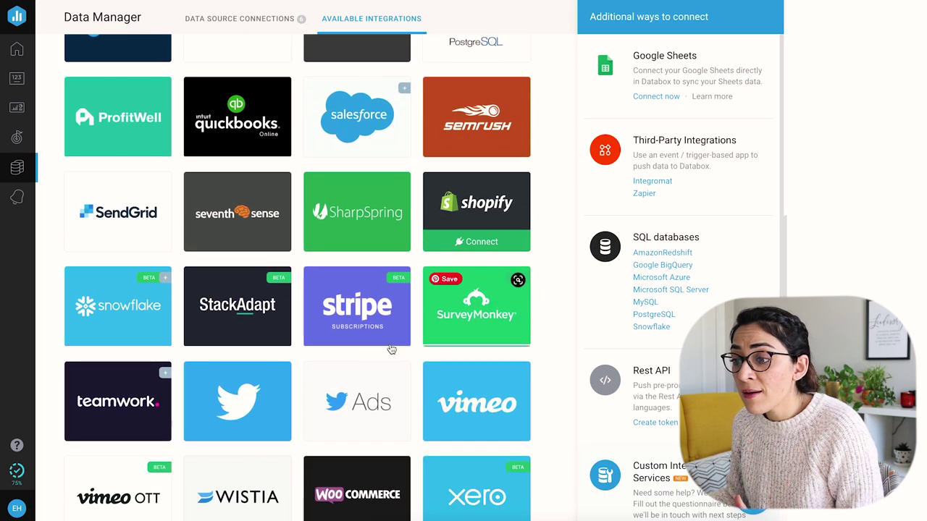
pyautogui.scroll(-1, 312, 347)
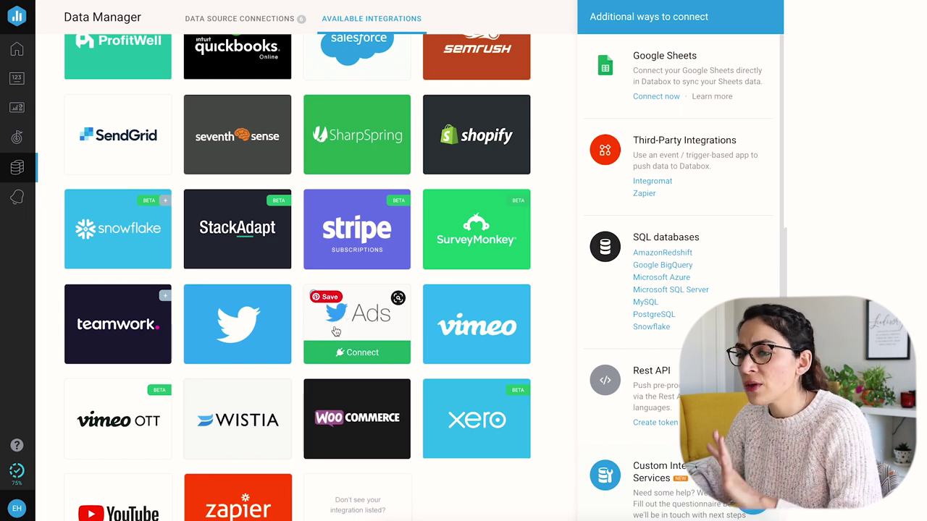
pyautogui.scroll(-4, 340, 326)
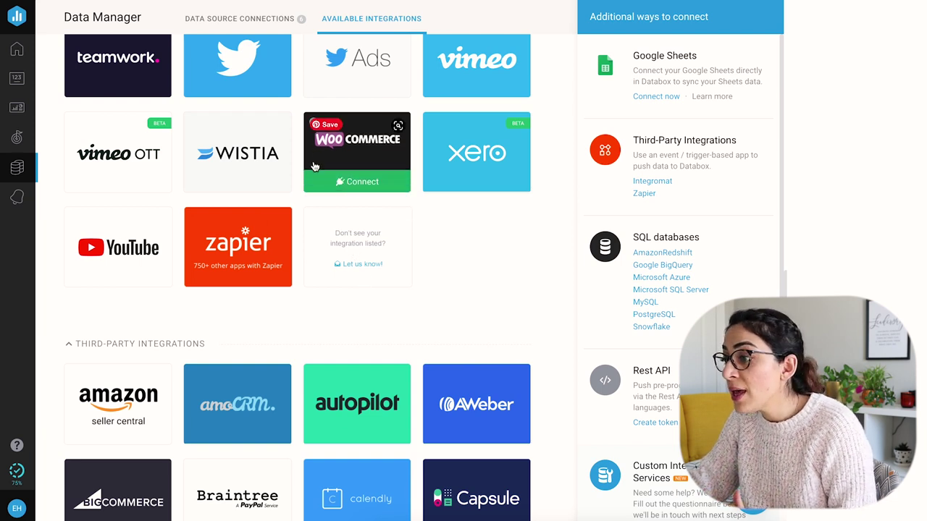
pyautogui.click(244, 20)
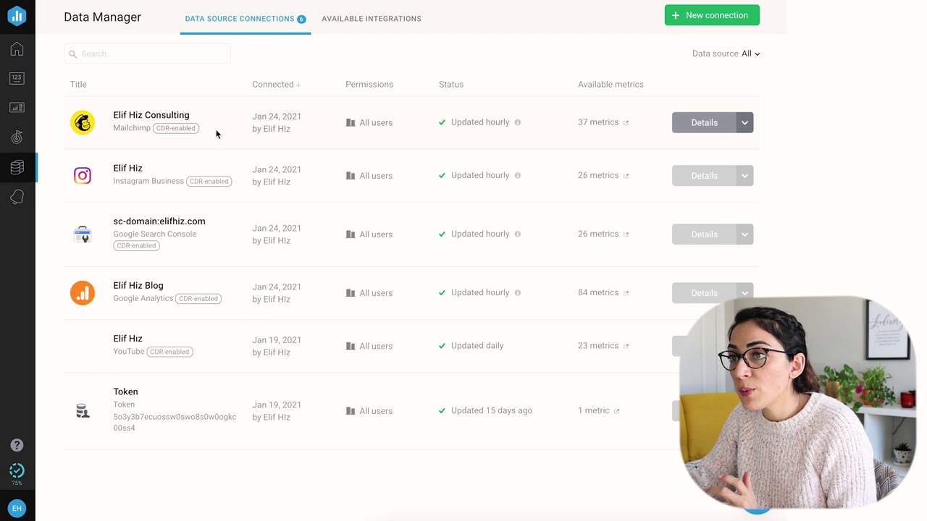
pyautogui.moveTo(166, 134)
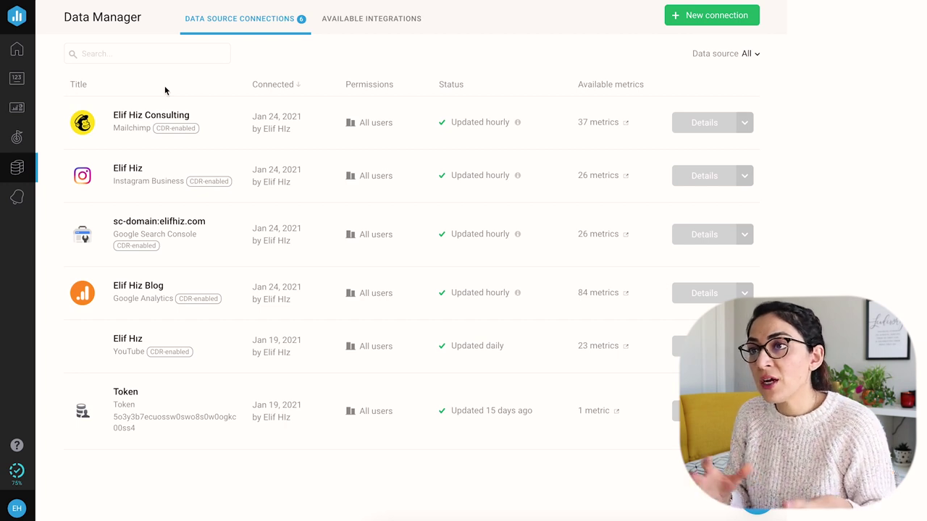
# Open the Metrics overview and review the tracked metric cards for the last 30 days.
pyautogui.click(16, 80)
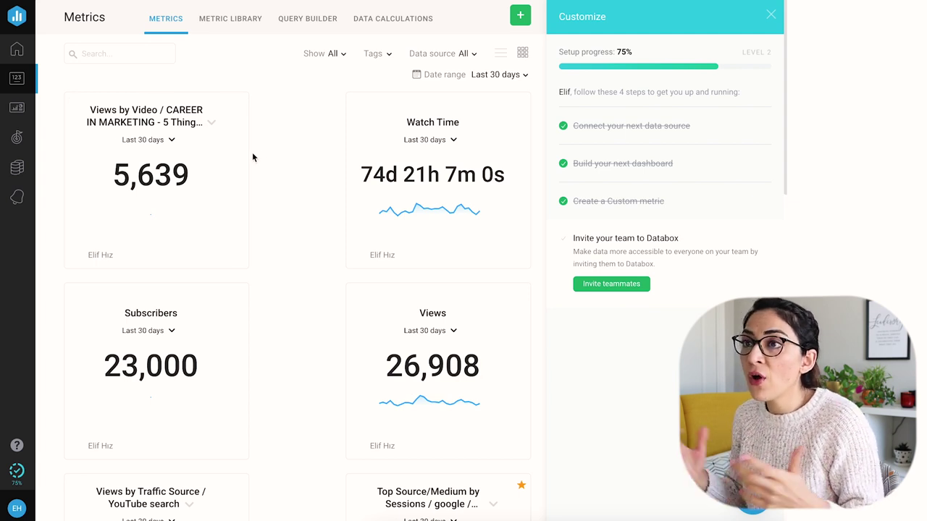
pyautogui.scroll(-1, 278, 176)
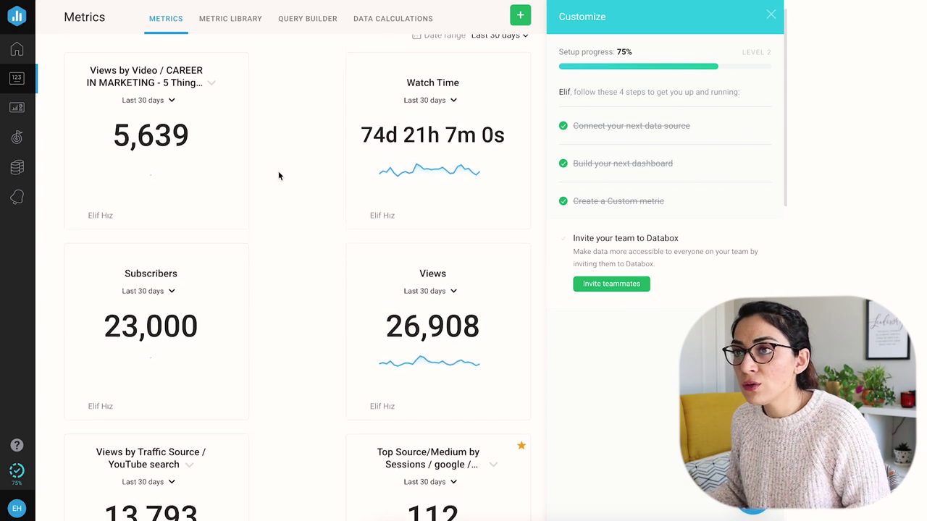
pyautogui.scroll(1, 218, 177)
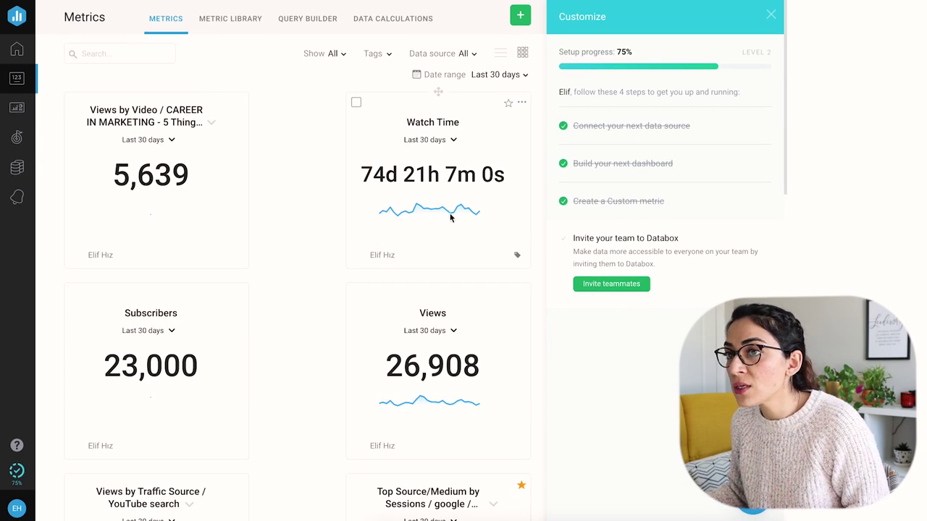
pyautogui.scroll(-8, 333, 228)
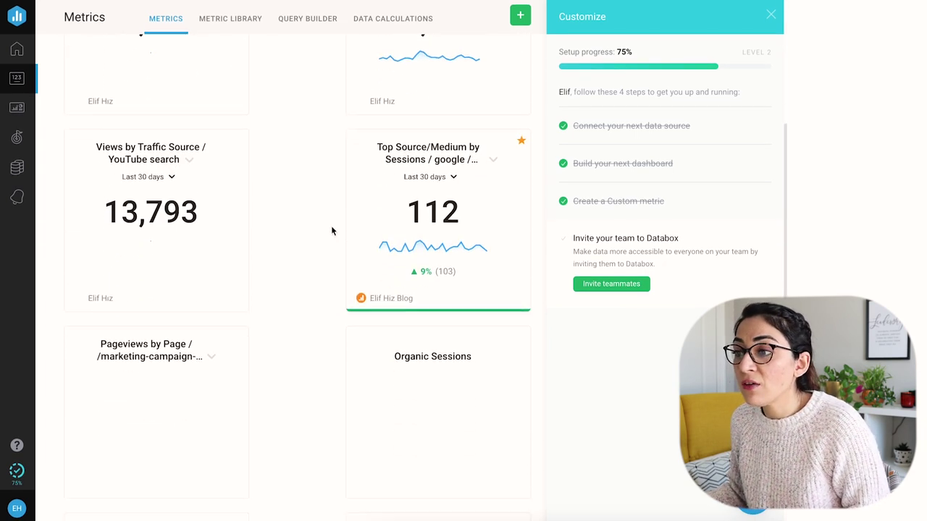
# Open the Metric Library and examine the most popular basic metrics and the popular custom metrics built with Query Builder.
pyautogui.click(229, 20)
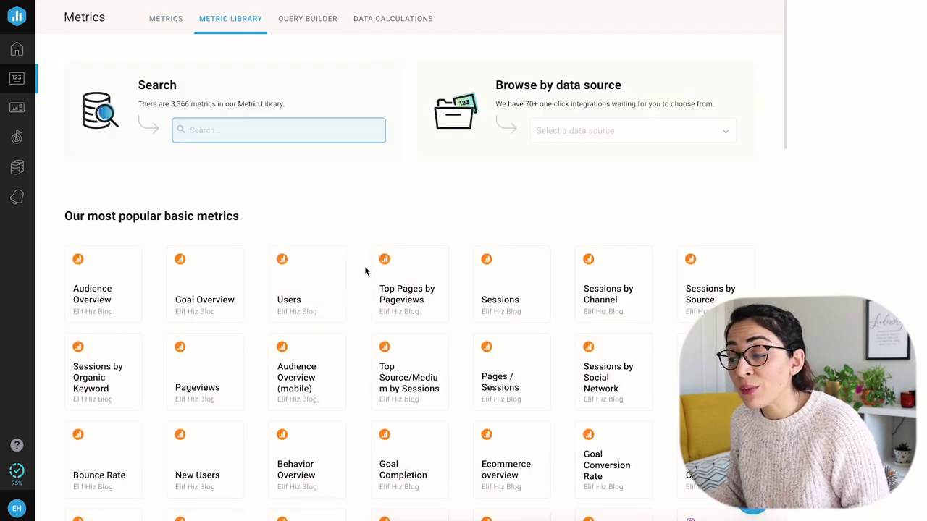
pyautogui.scroll(-1, 366, 268)
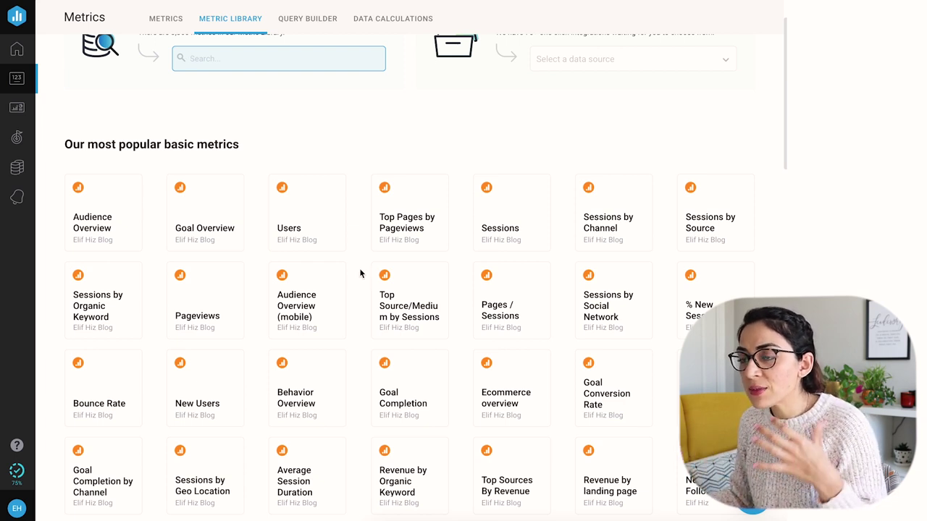
pyautogui.scroll(-1, 360, 272)
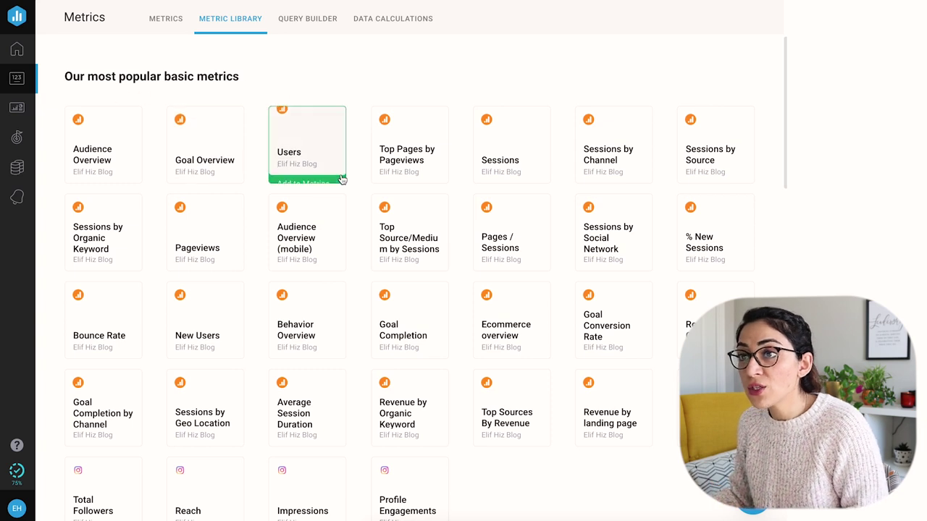
pyautogui.scroll(-3, 362, 252)
pyautogui.scroll(-2, 362, 251)
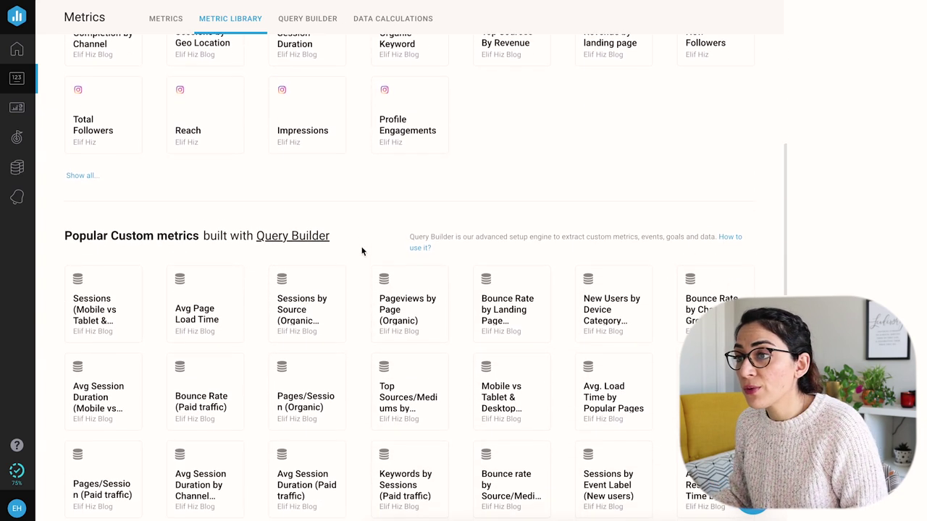
pyautogui.scroll(-1, 159, 230)
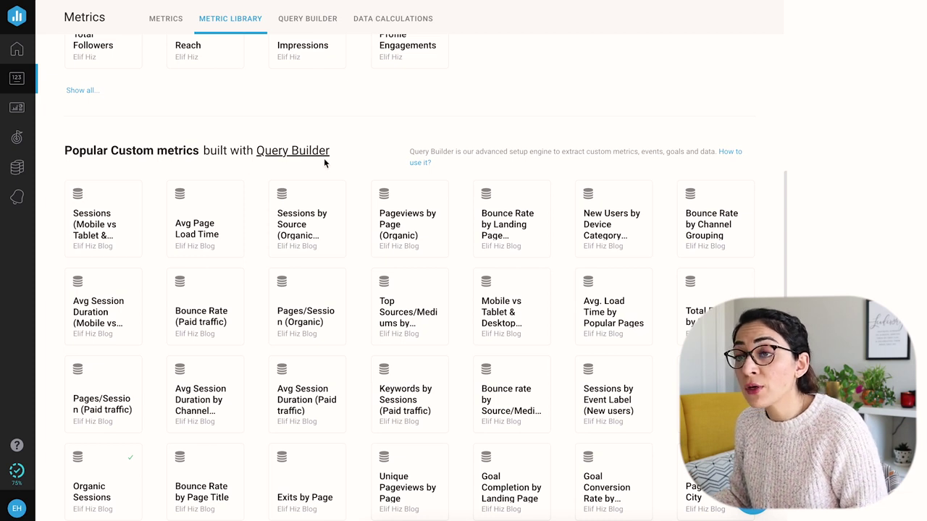
pyautogui.scroll(-1, 435, 326)
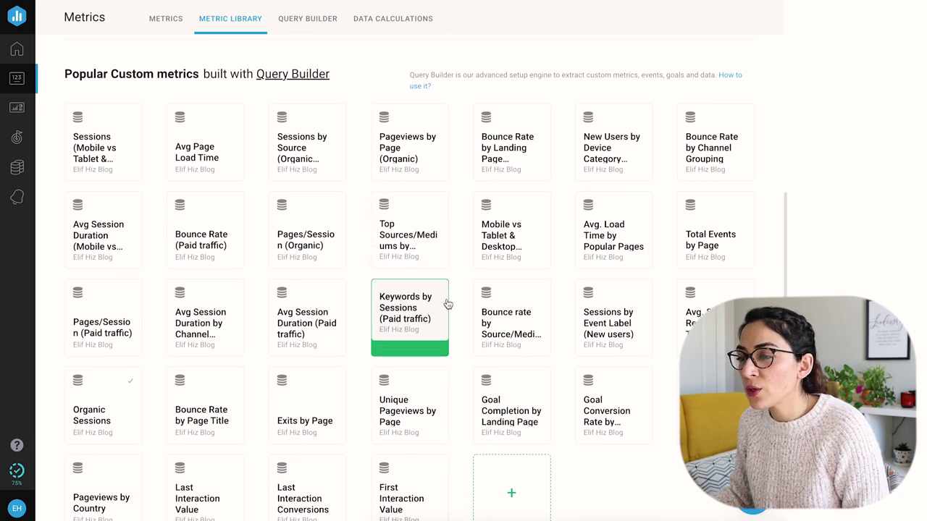
pyautogui.scroll(-3, 450, 302)
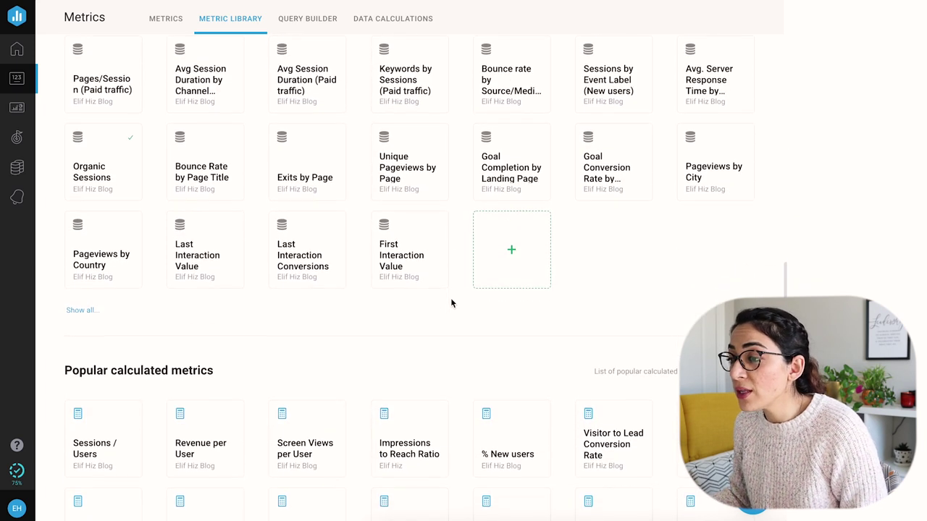
# Examine the popular calculated metrics in the Metric Library and return to the start of the library.
pyautogui.scroll(-1, 450, 303)
pyautogui.scroll(-1, 145, 289)
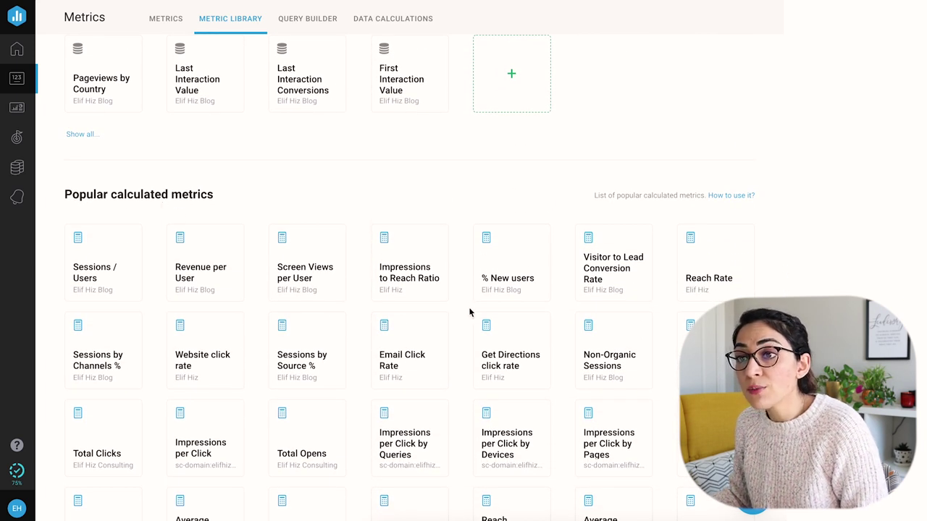
pyautogui.scroll(-1, 464, 317)
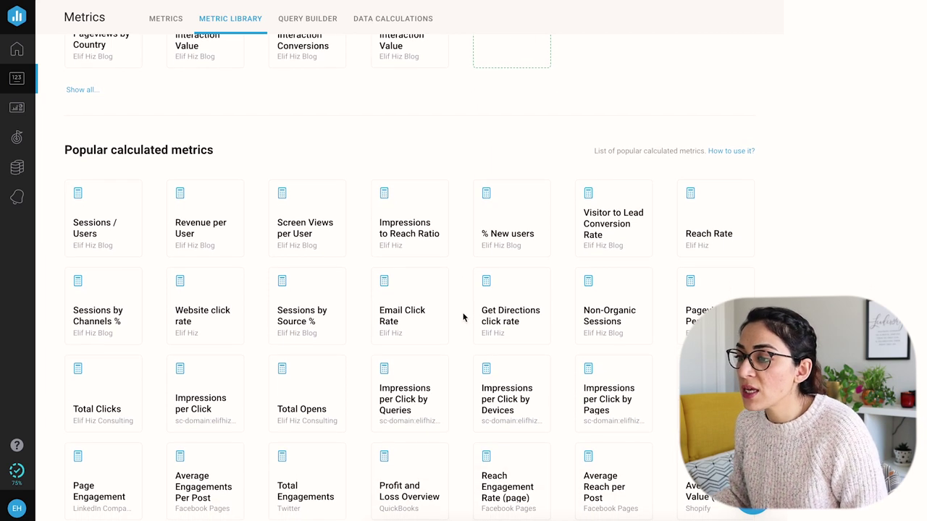
pyautogui.scroll(-2, 464, 313)
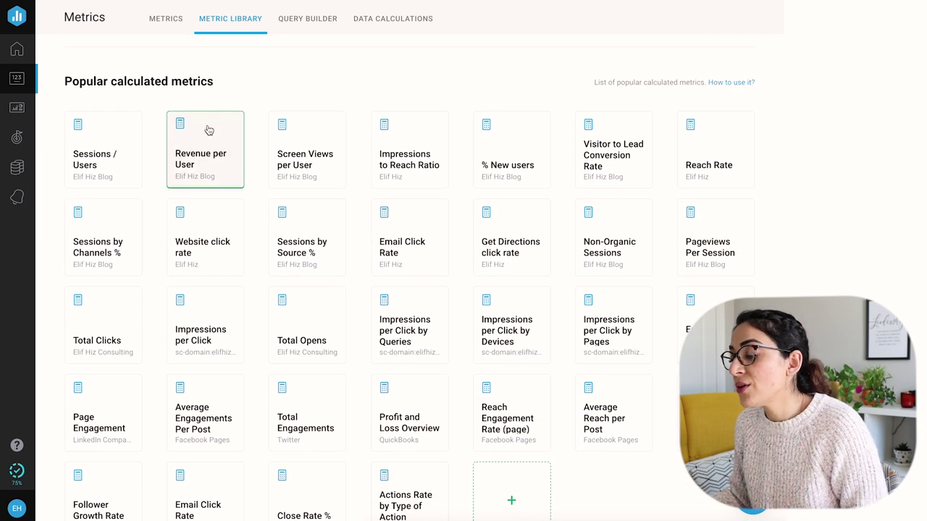
pyautogui.moveTo(322, 168)
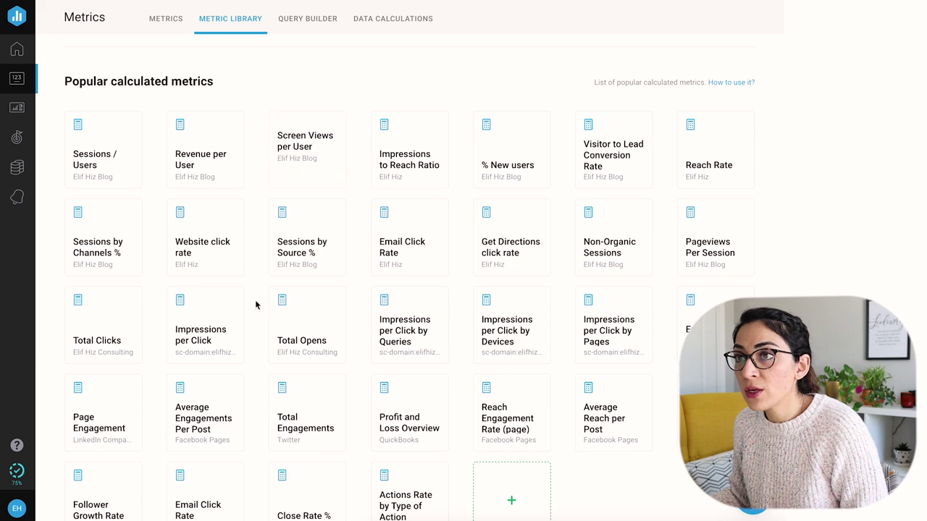
pyautogui.scroll(-3, 283, 285)
pyautogui.scroll(8, 284, 285)
pyautogui.scroll(6, 283, 286)
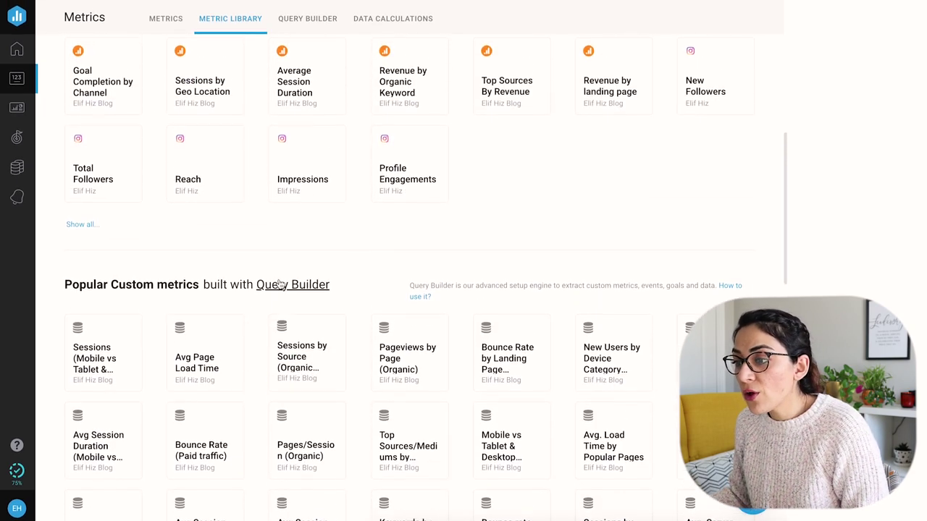
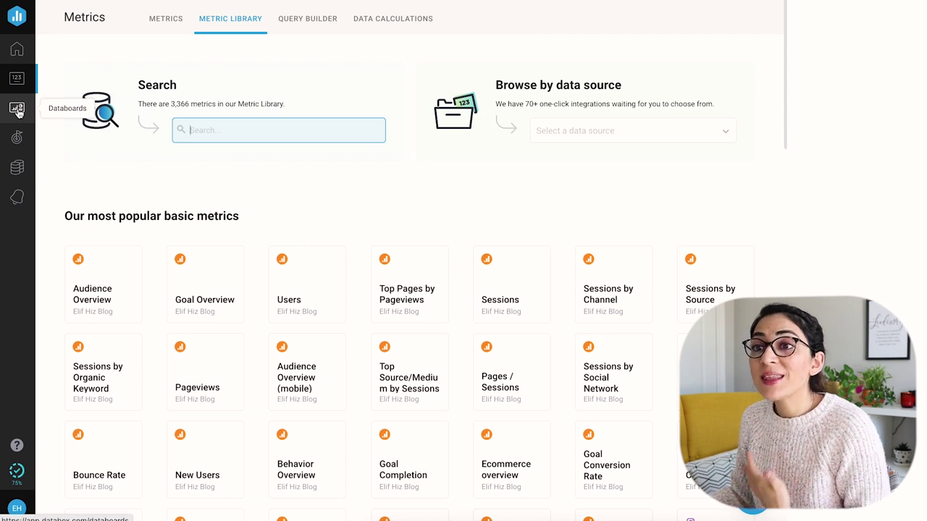
# Open the Databoards area and browse its public dashboard templates.
pyautogui.click(18, 110)
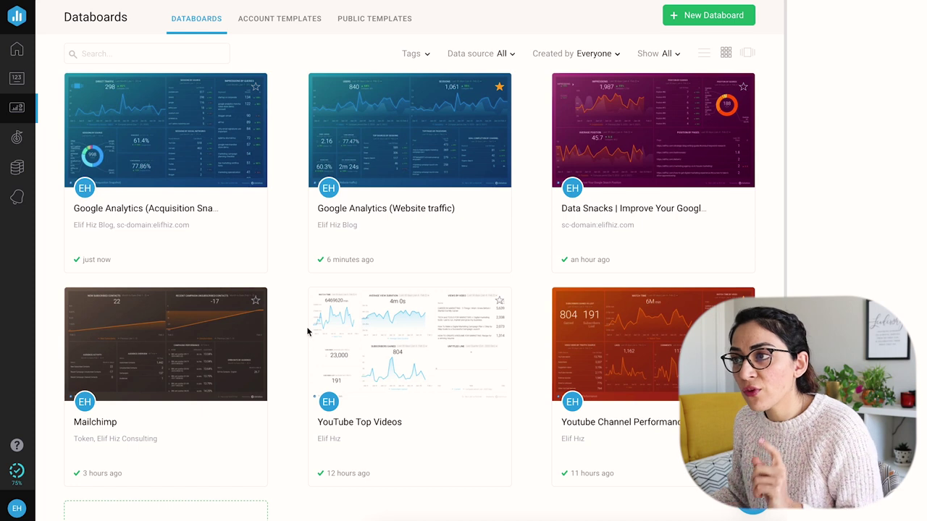
pyautogui.click(360, 21)
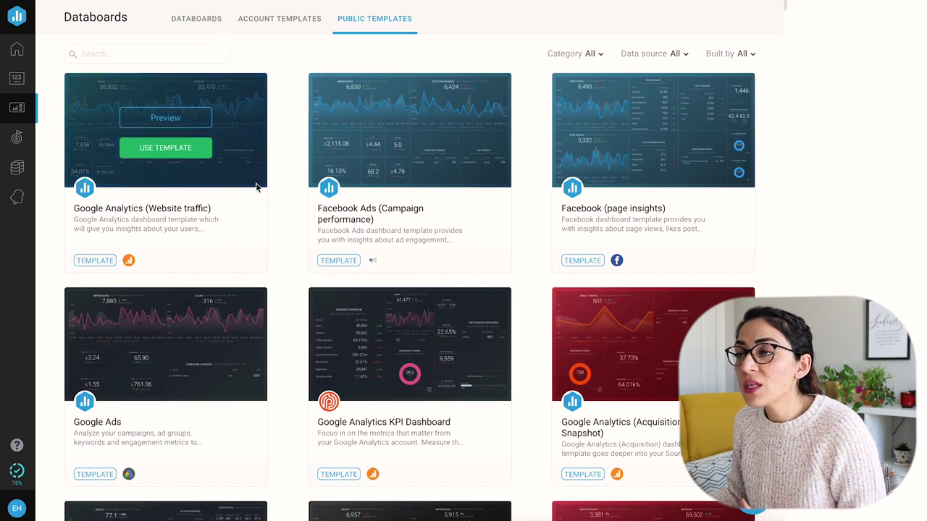
pyautogui.scroll(-1, 258, 186)
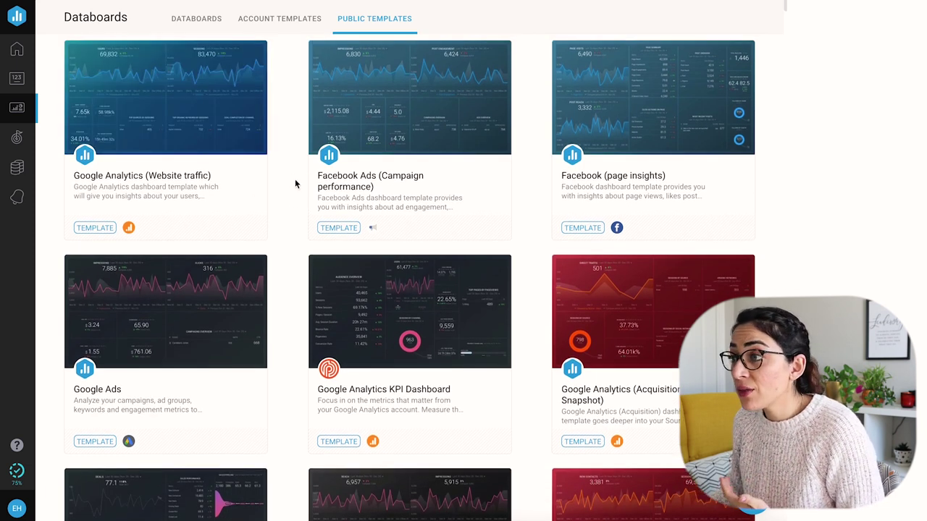
pyautogui.scroll(-1, 337, 206)
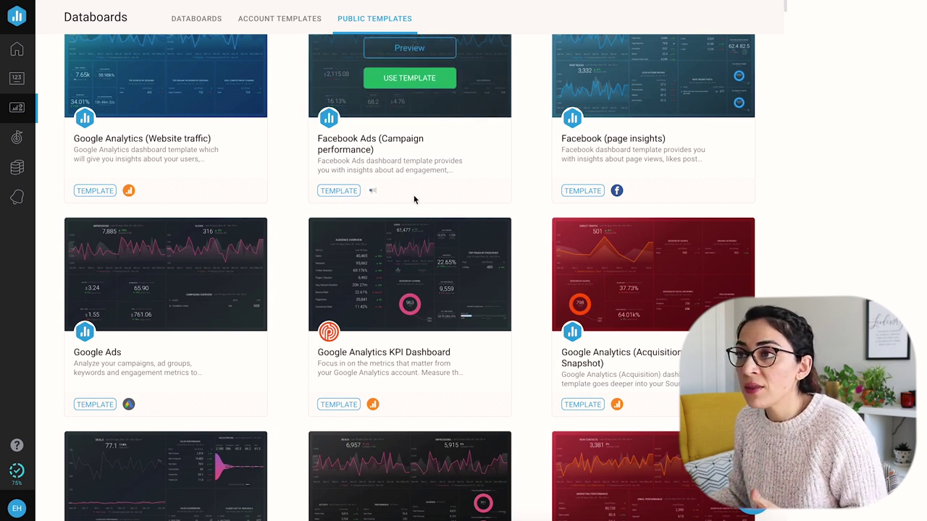
pyautogui.scroll(-2, 413, 200)
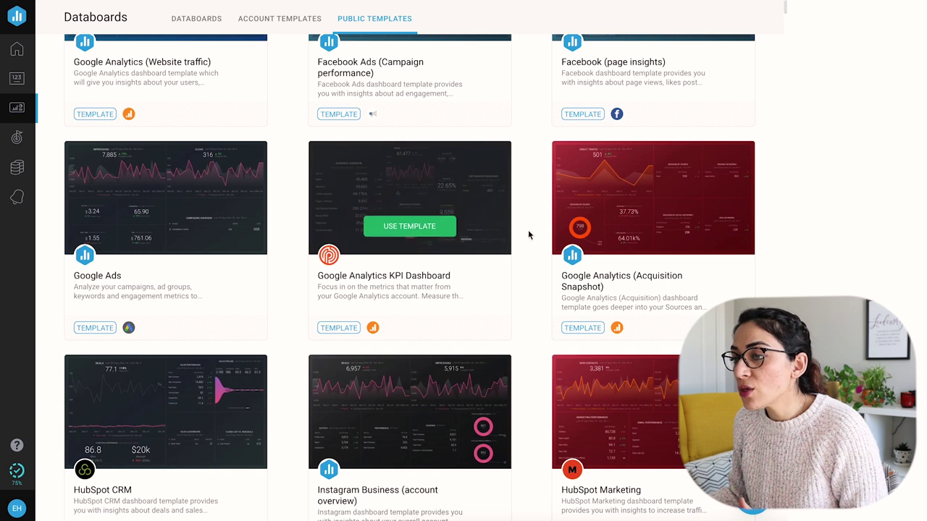
pyautogui.scroll(-1, 533, 230)
pyautogui.scroll(-1, 532, 230)
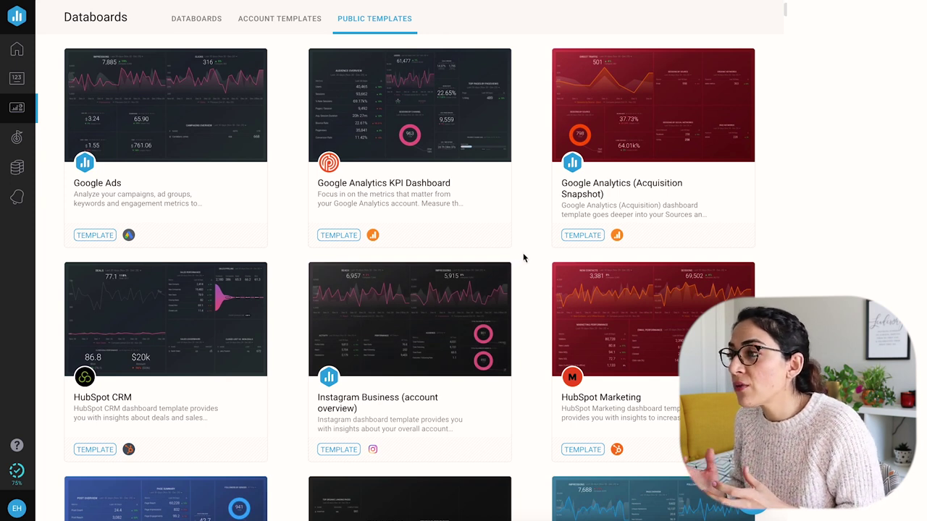
# Open the Google Analytics (Acquisition Snapshot) databoard from the account's own databoards, view it, and start editing it.
pyautogui.scroll(-2, 524, 256)
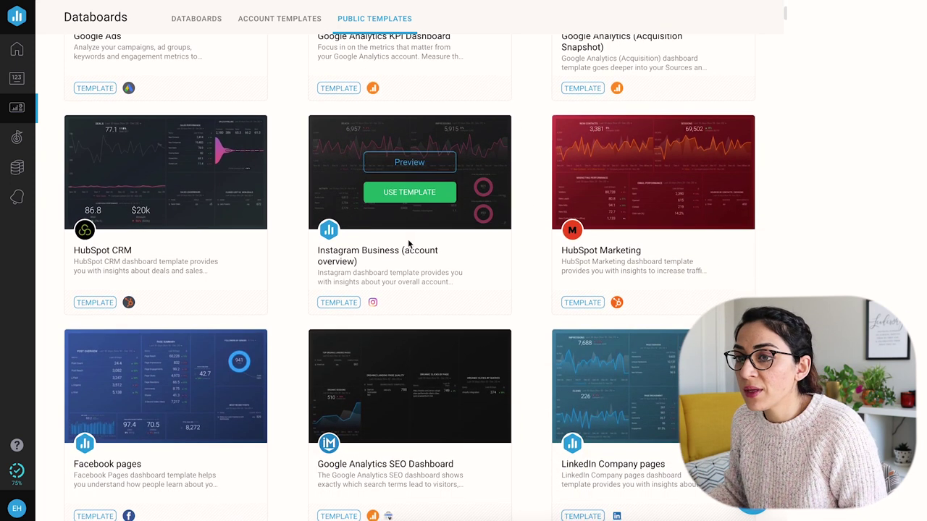
pyautogui.scroll(5, 412, 244)
pyautogui.click(196, 26)
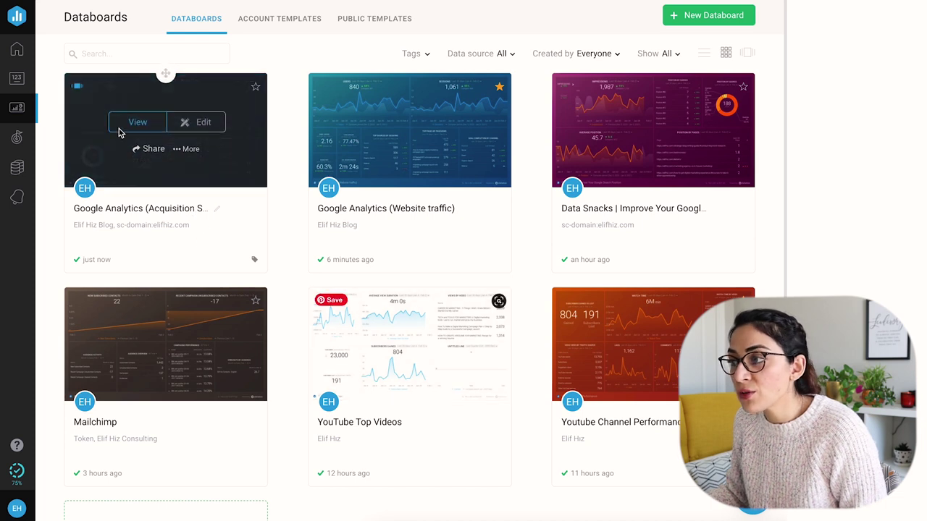
pyautogui.click(159, 135)
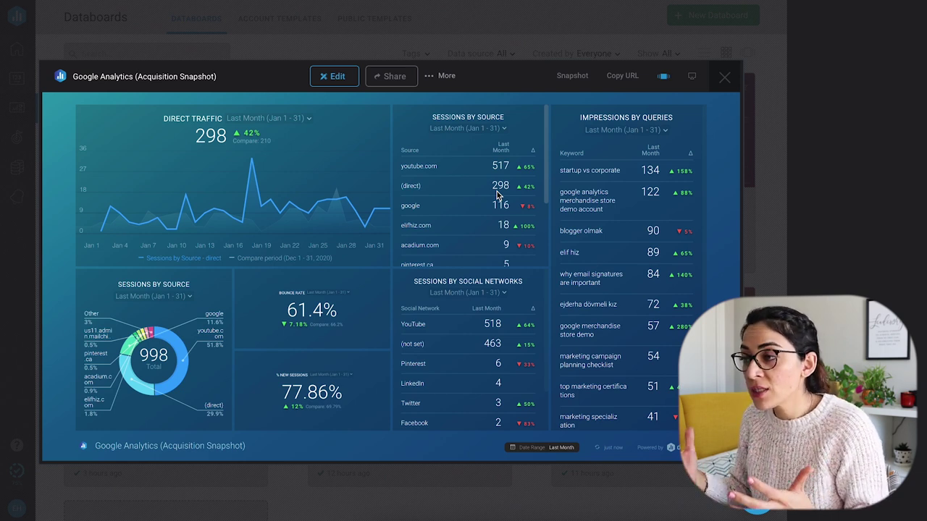
pyautogui.click(333, 84)
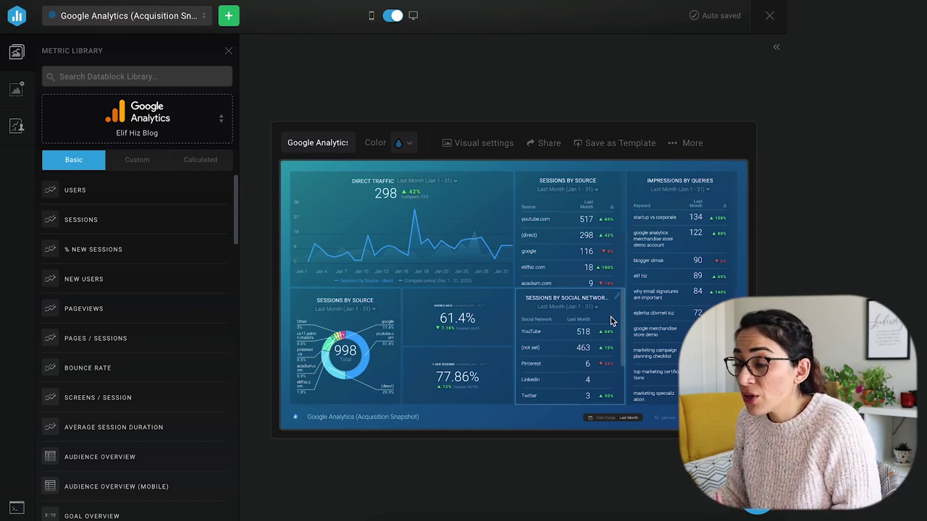
# Add the basic Google Analytics metric Top Source/Medium by Sessions to the databoard, beside the Bounce Rate block.
pyautogui.scroll(-4, 169, 288)
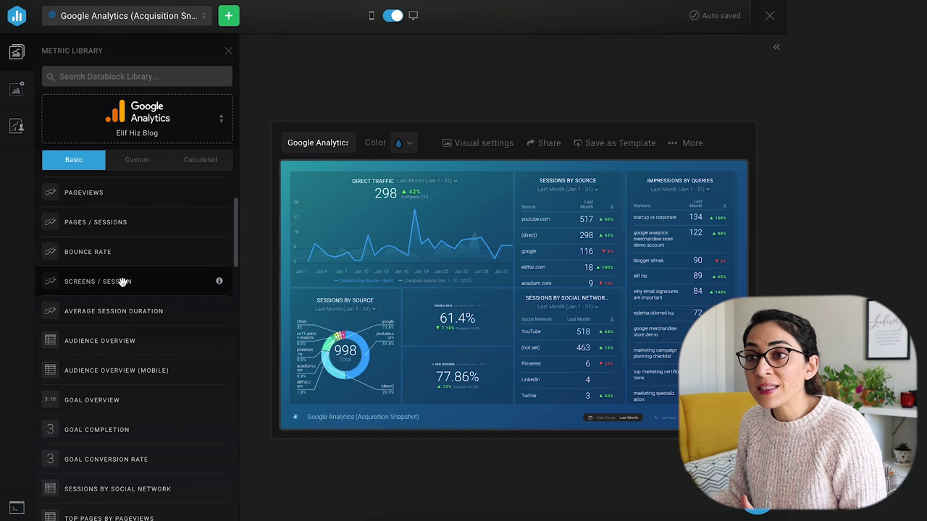
pyautogui.scroll(-2, 124, 283)
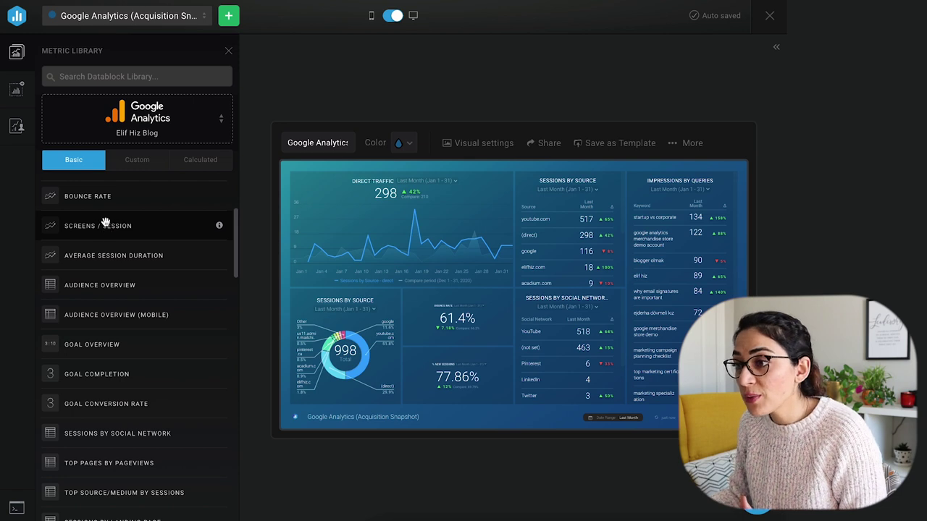
pyautogui.scroll(-3, 105, 326)
pyautogui.moveTo(108, 401); pyautogui.dragTo(454, 322)
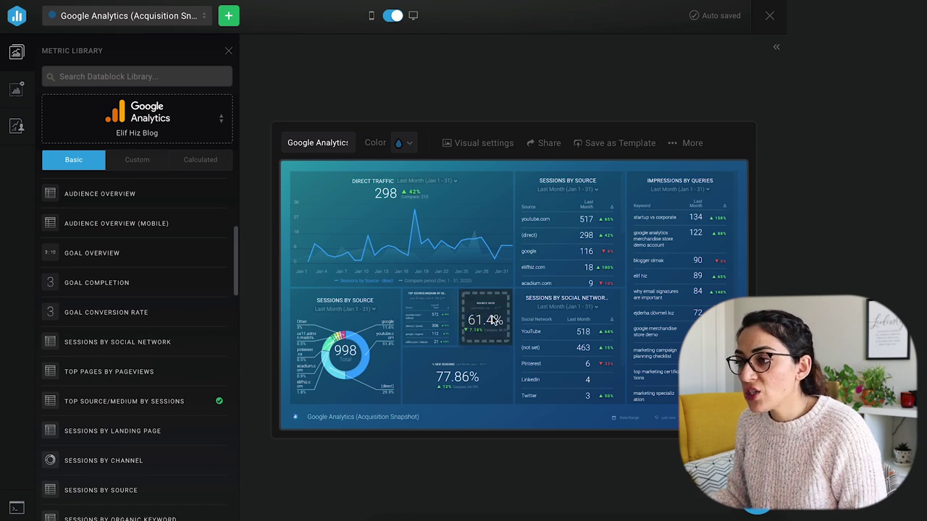
# Delete the % New Sessions block and extend the Top Source/Medium by Sessions and Bounce Rate blocks down into the freed space.
pyautogui.click(487, 308)
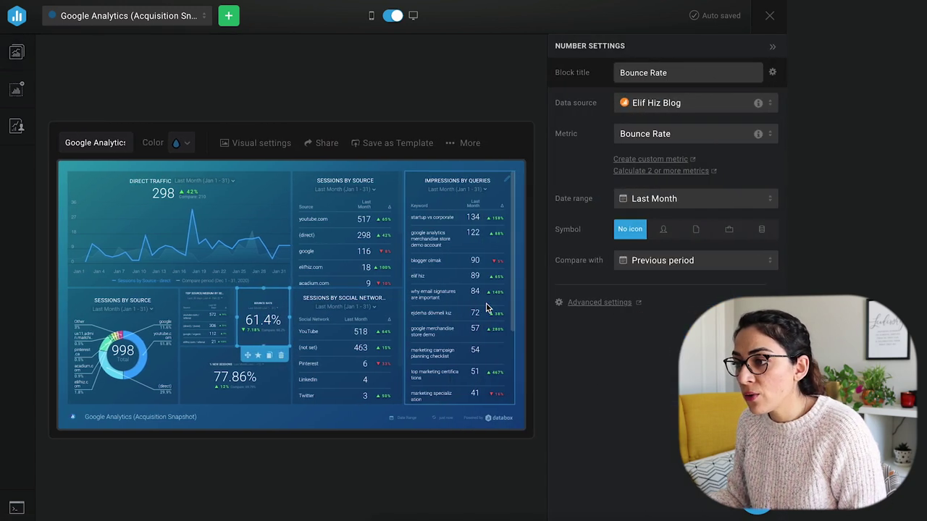
pyautogui.click(267, 391)
pyautogui.press('Delete')
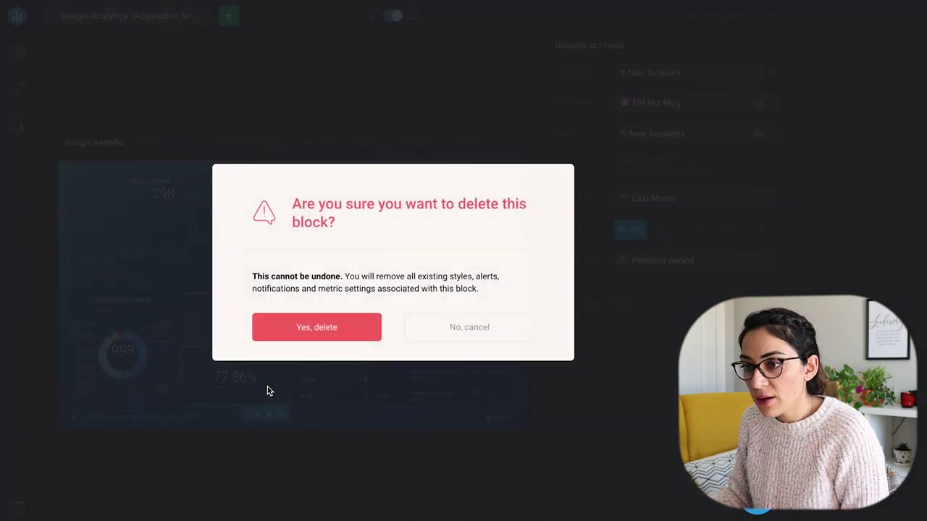
pyautogui.click(326, 336)
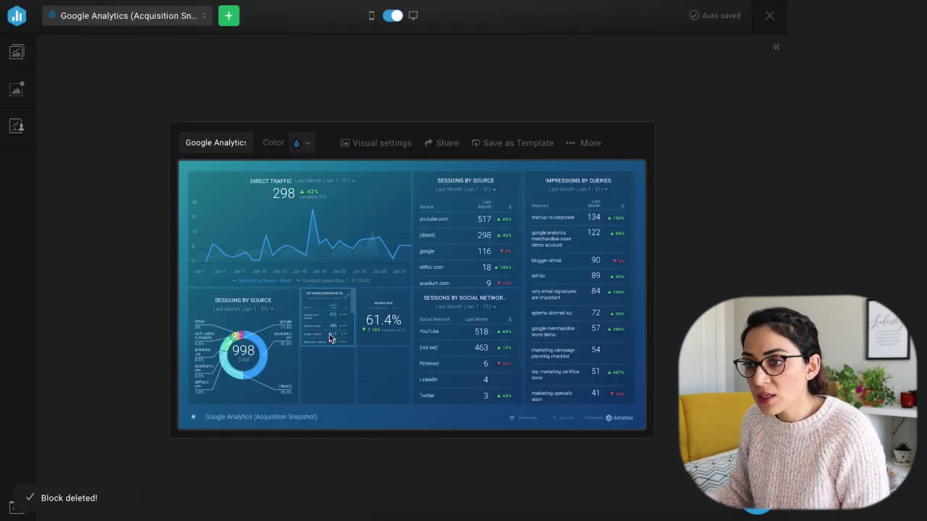
pyautogui.moveTo(334, 352); pyautogui.dragTo(336, 402)
pyautogui.moveTo(386, 347); pyautogui.dragTo(389, 396)
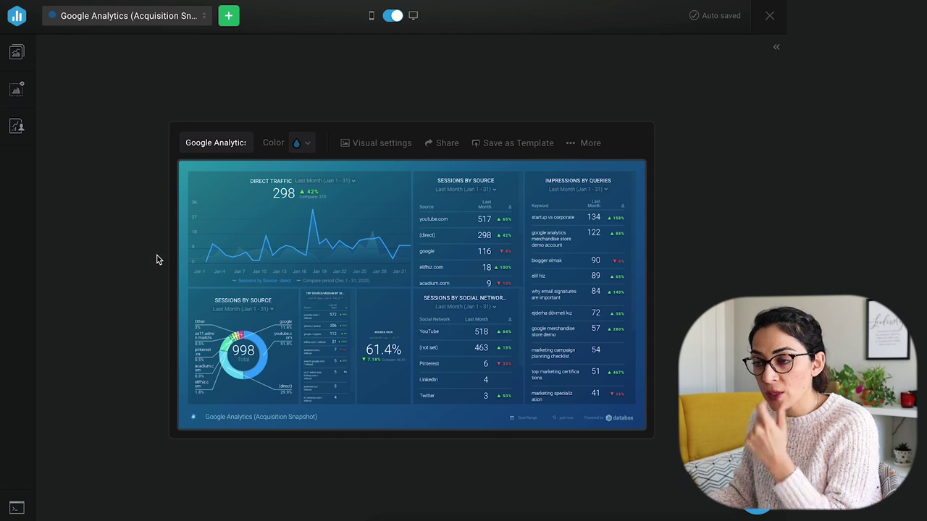
# Add a Bar visualization above the Direct Traffic chart and widen it to match that chart's full width.
pyautogui.click(16, 90)
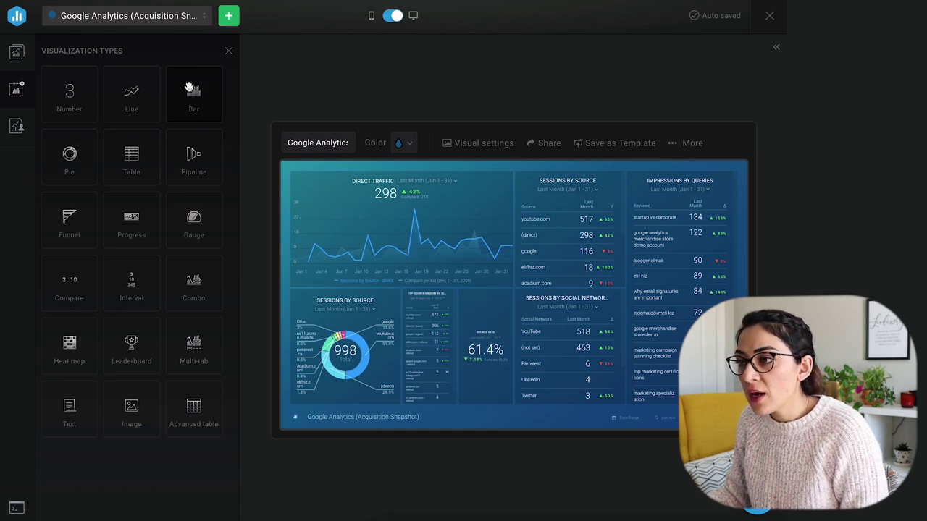
pyautogui.moveTo(194, 94); pyautogui.dragTo(379, 215)
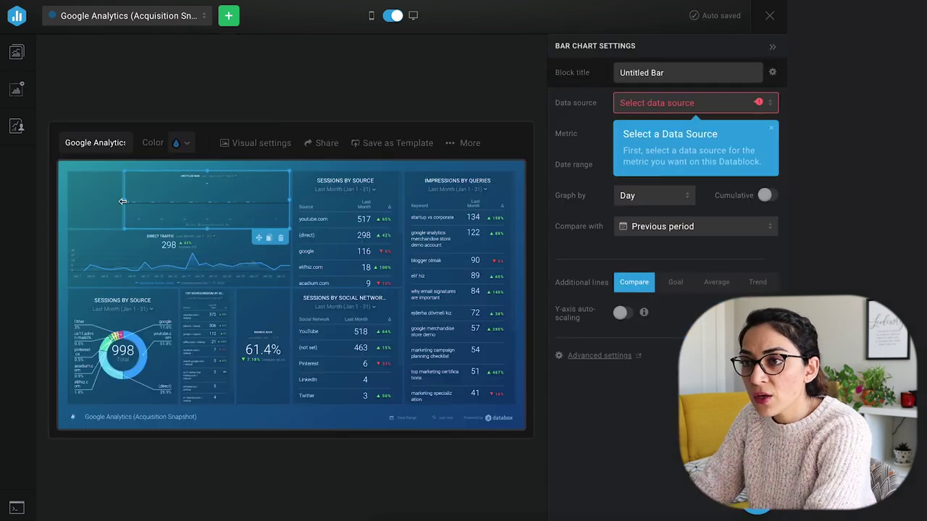
pyautogui.moveTo(92, 199); pyautogui.dragTo(71, 200)
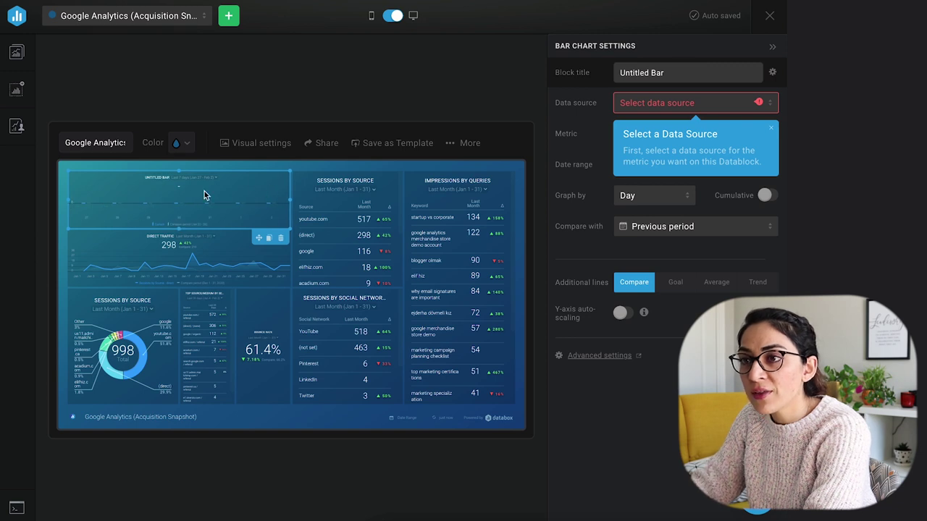
# Connect the new bar chart to the Google Analytics blog data source and choose Organic Sessions as its metric.
pyautogui.click(672, 105)
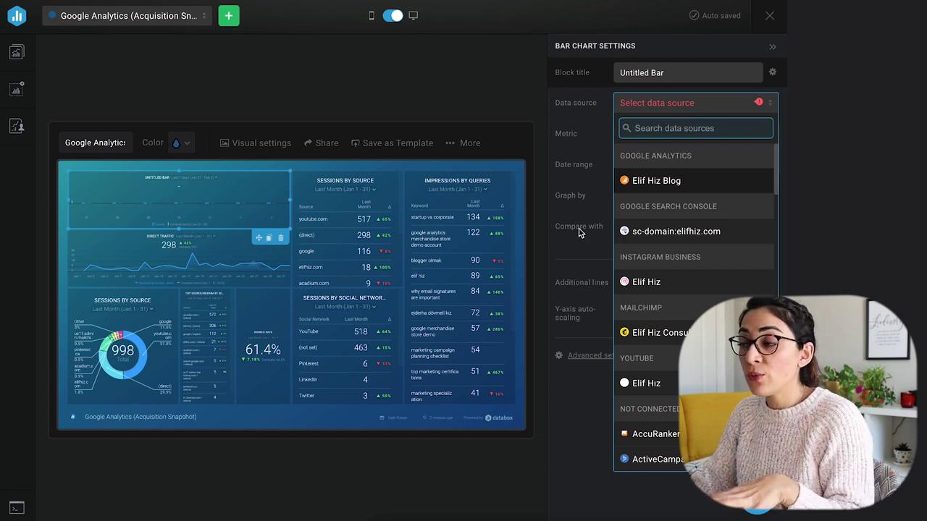
pyautogui.click(666, 181)
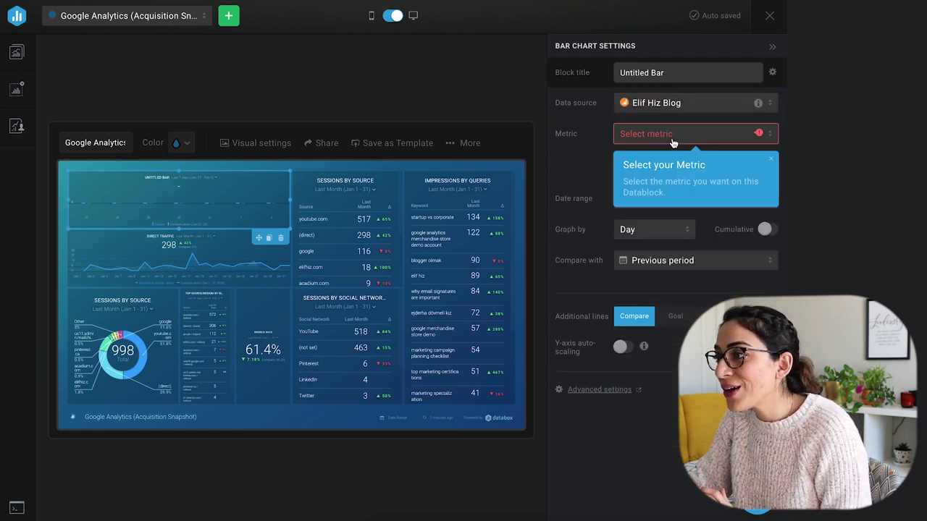
pyautogui.click(673, 135)
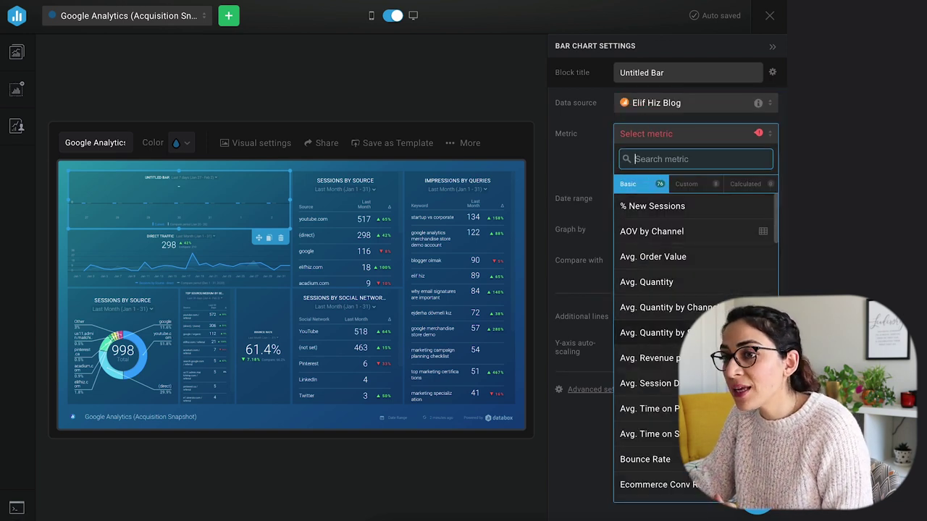
pyautogui.scroll(-1, 688, 283)
pyautogui.scroll(-1, 652, 358)
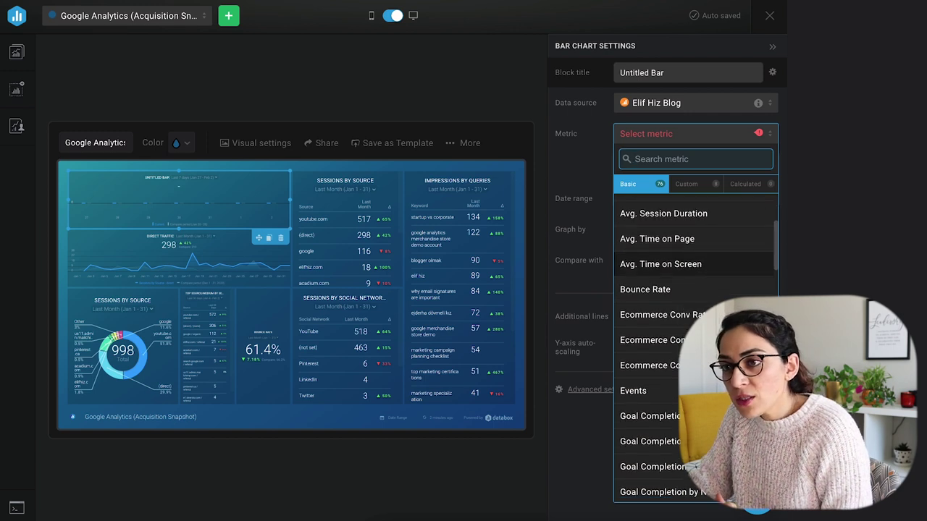
pyautogui.write('organ')
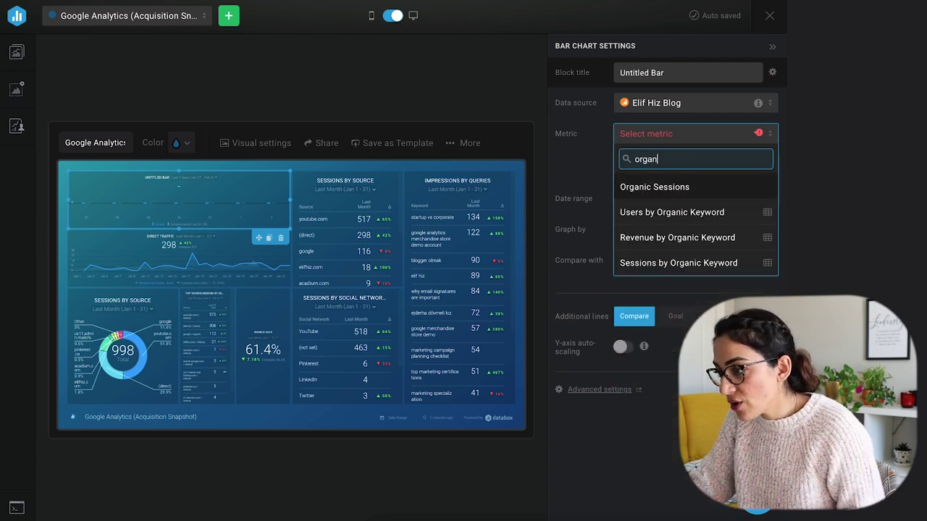
pyautogui.click(657, 187)
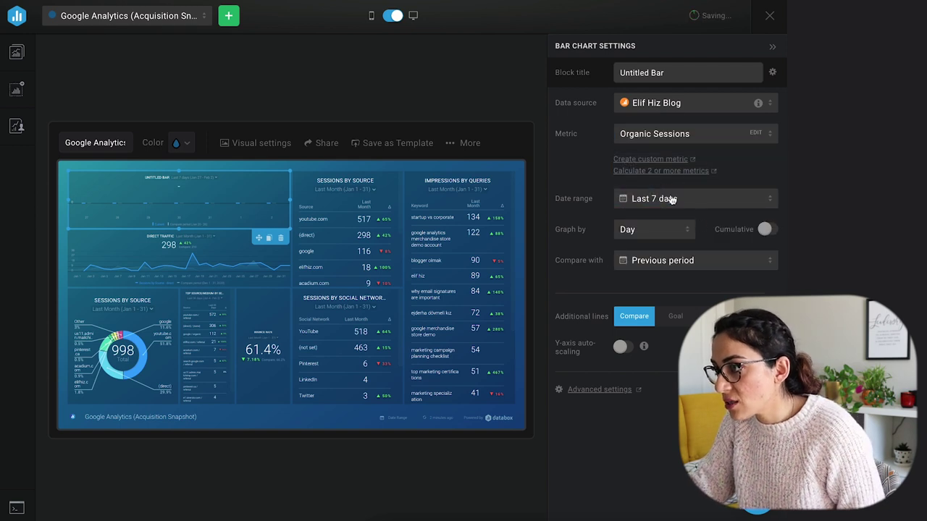
# Set the bar chart's date range to Last Month, title the block Organic Sessions, and close its settings.
pyautogui.click(667, 204)
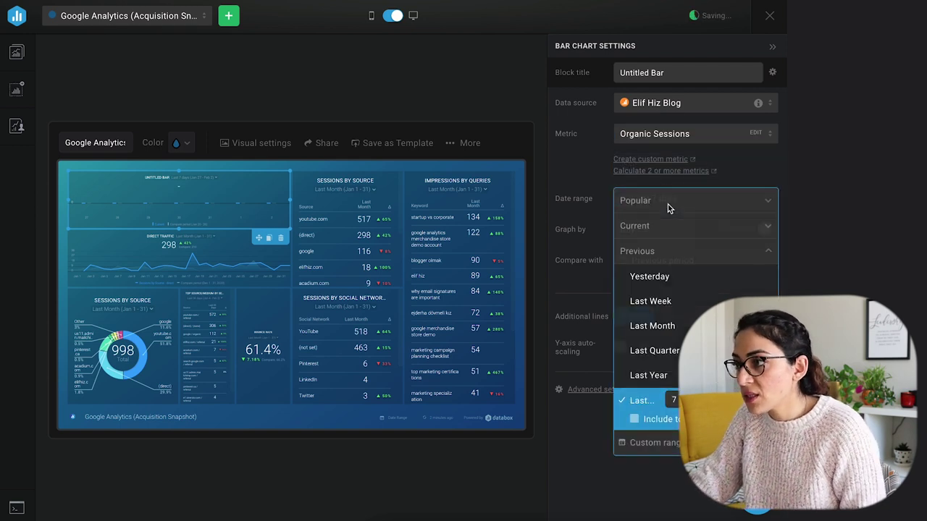
pyautogui.click(654, 327)
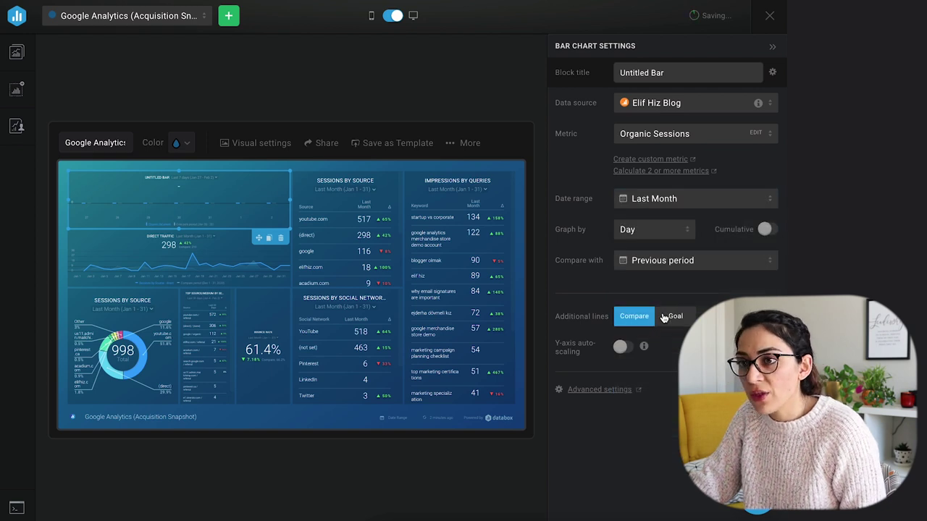
pyautogui.click(674, 76)
pyautogui.write('Org')
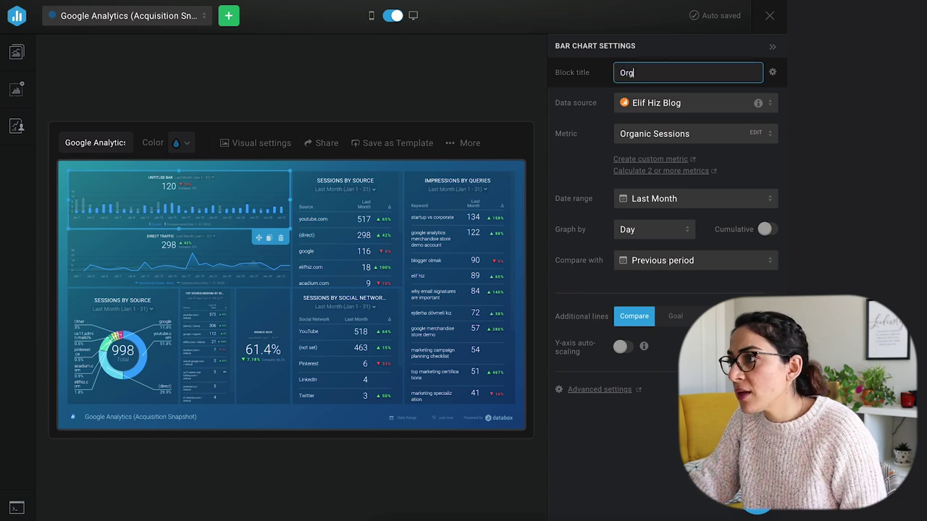
pyautogui.write('anic Sessions')
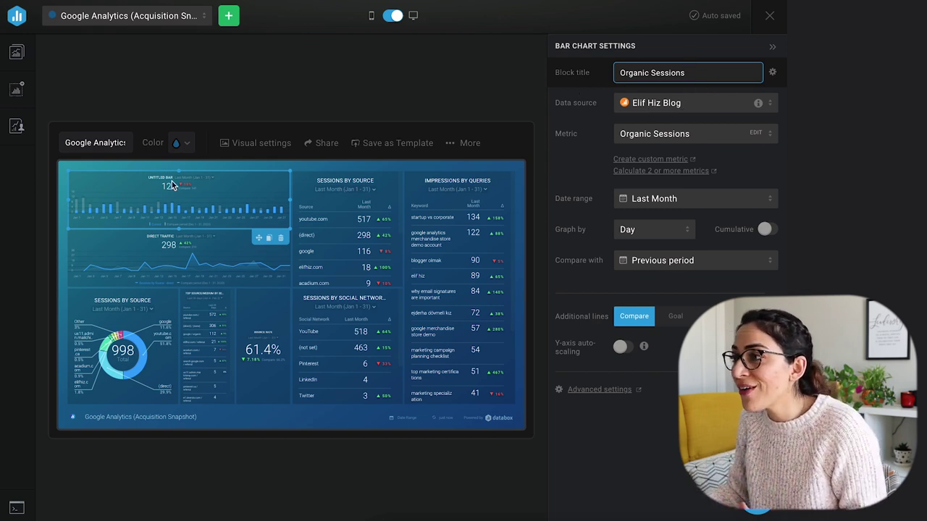
pyautogui.click(573, 175)
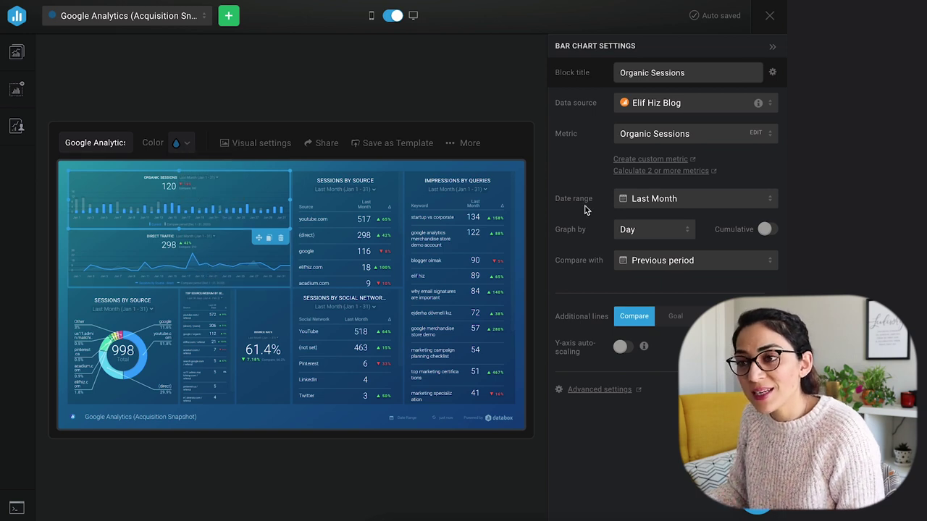
pyautogui.click(780, 49)
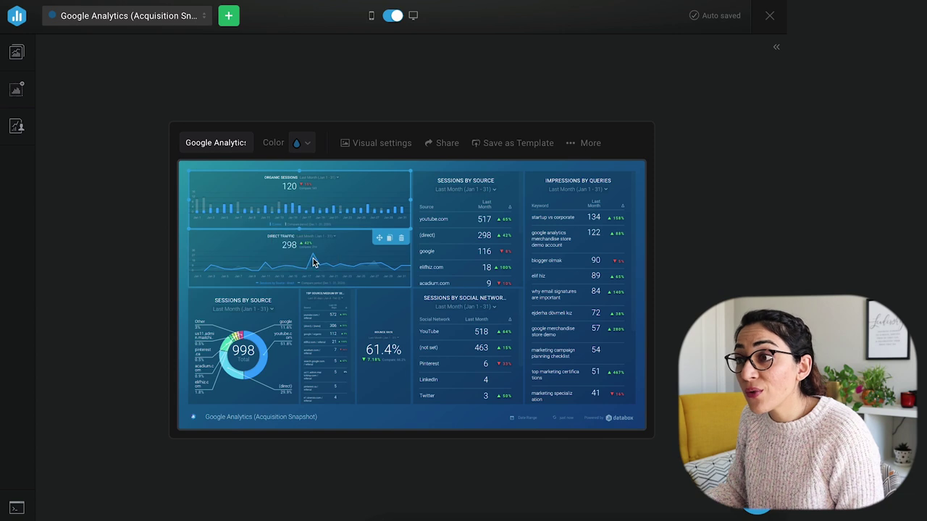
# Try the Neon Red background color in the databoard's advanced visual settings and discard the change.
pyautogui.click(375, 145)
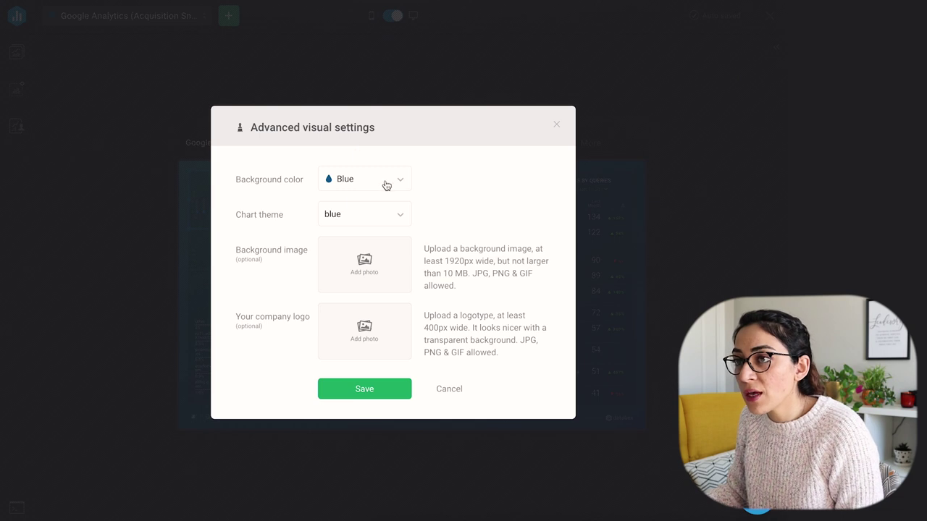
pyautogui.click(385, 181)
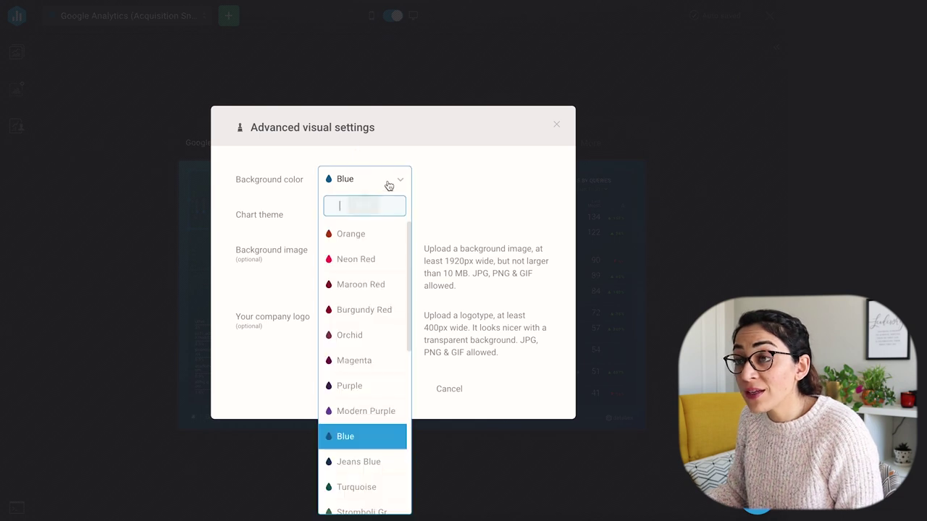
pyautogui.click(362, 261)
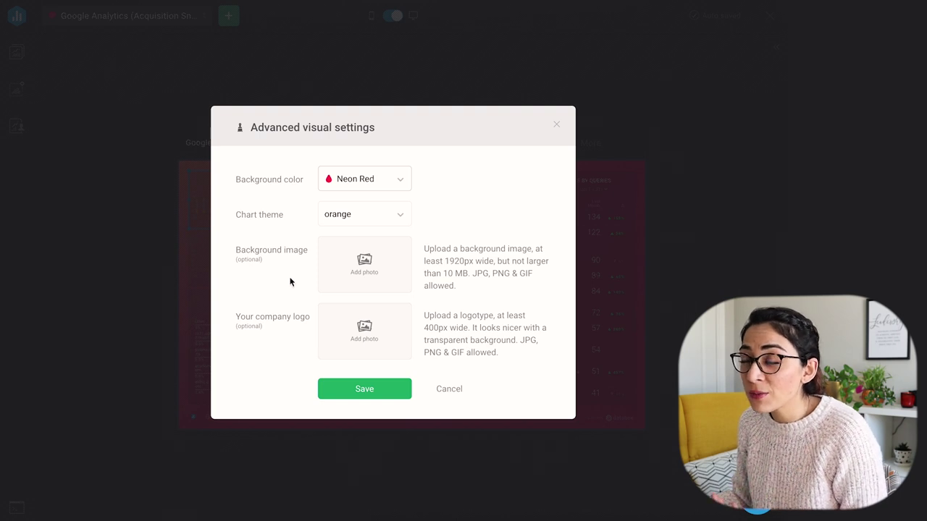
pyautogui.click(450, 389)
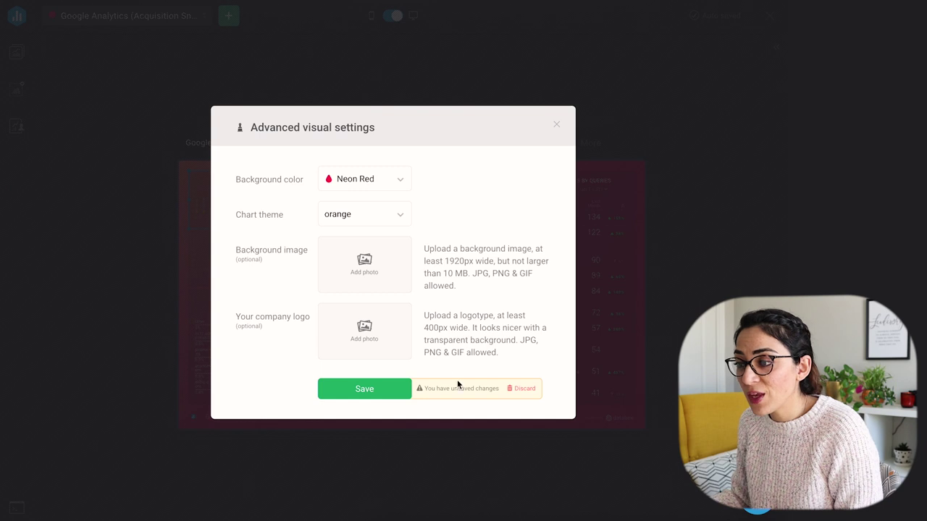
pyautogui.click(533, 391)
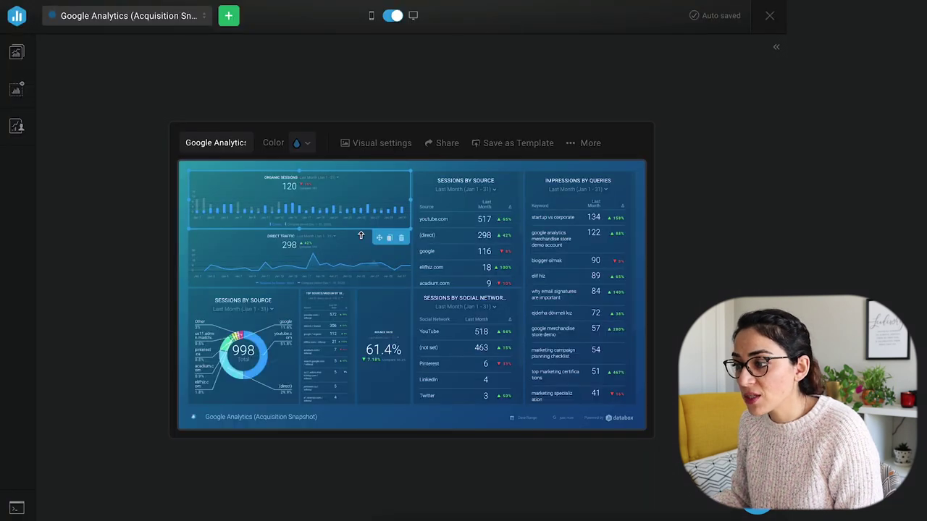
# Examine the databoard's sharing options, including the shareable link, looped databoards and additional access settings, and close the dialog.
pyautogui.click(442, 144)
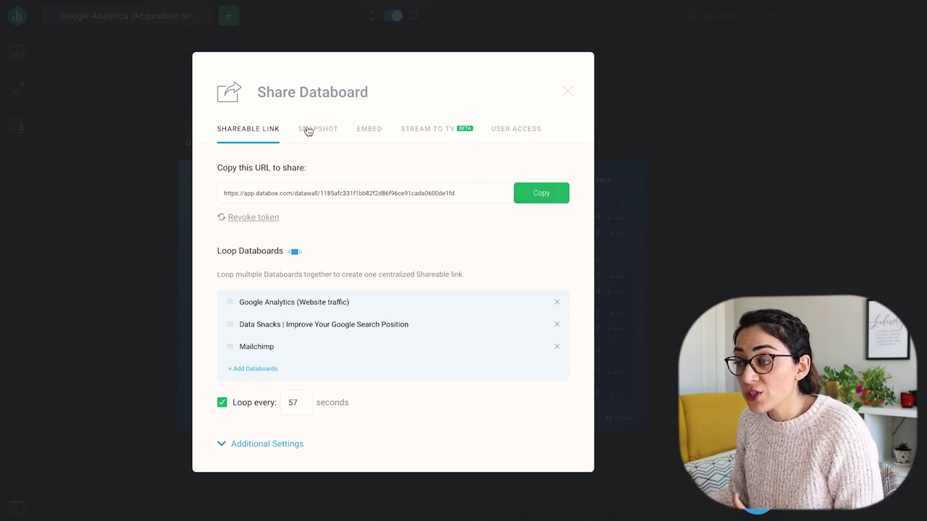
pyautogui.click(365, 129)
pyautogui.click(516, 181)
pyautogui.click(243, 204)
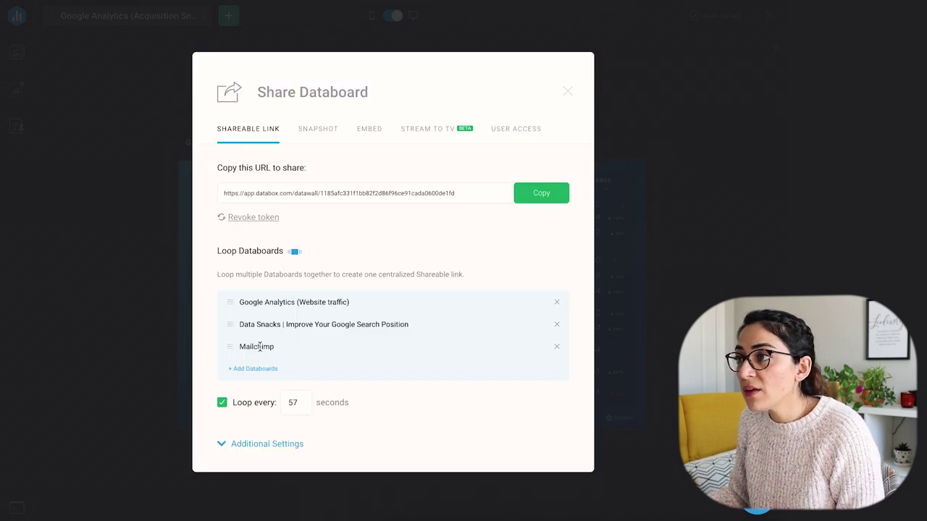
pyautogui.click(223, 446)
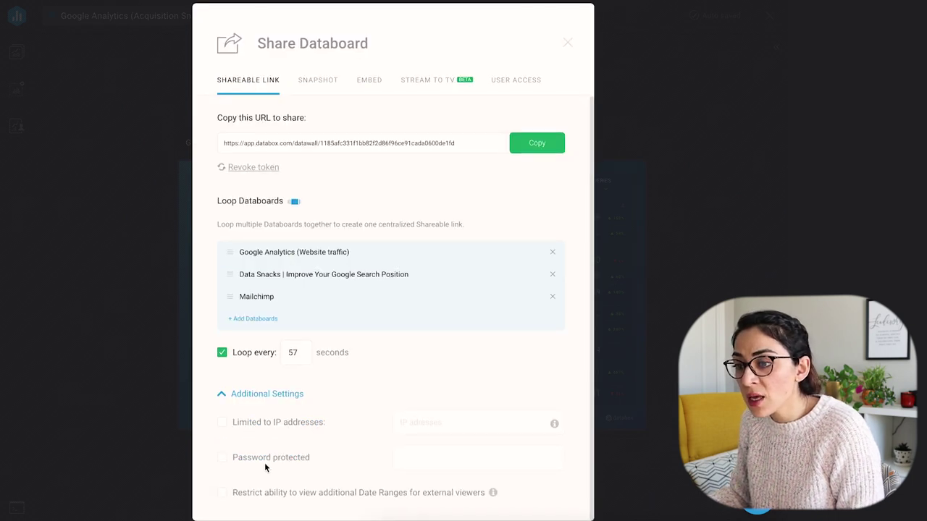
pyautogui.click(219, 397)
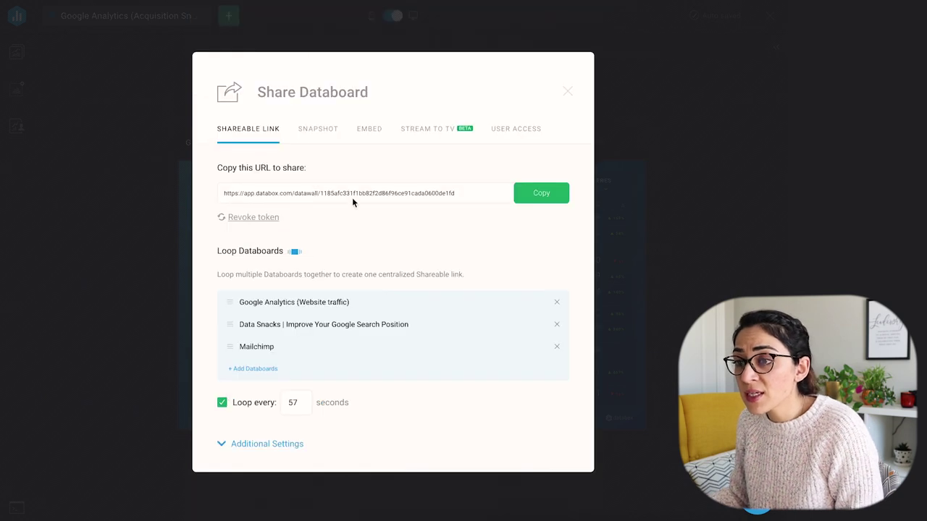
pyautogui.click(569, 93)
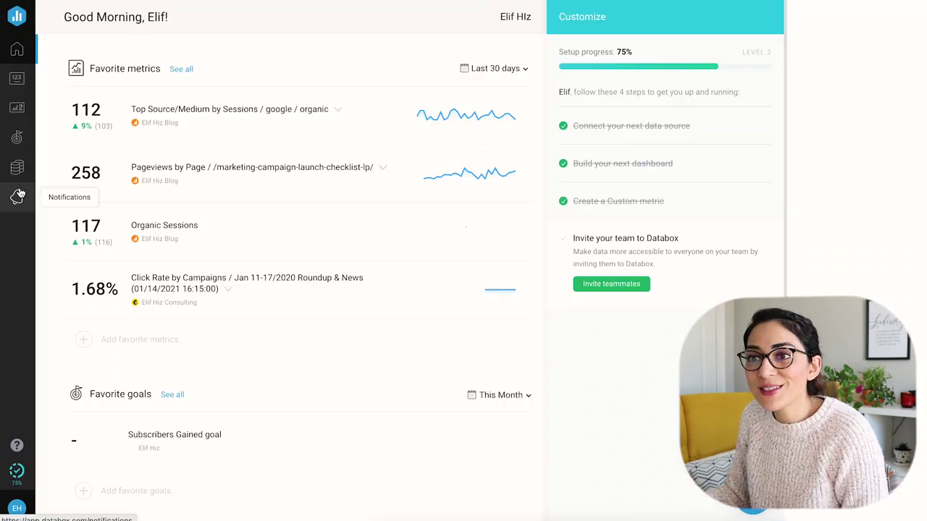
# Return to the Databoards overview and view the Youtube Channel Performance databoard.
pyautogui.click(15, 110)
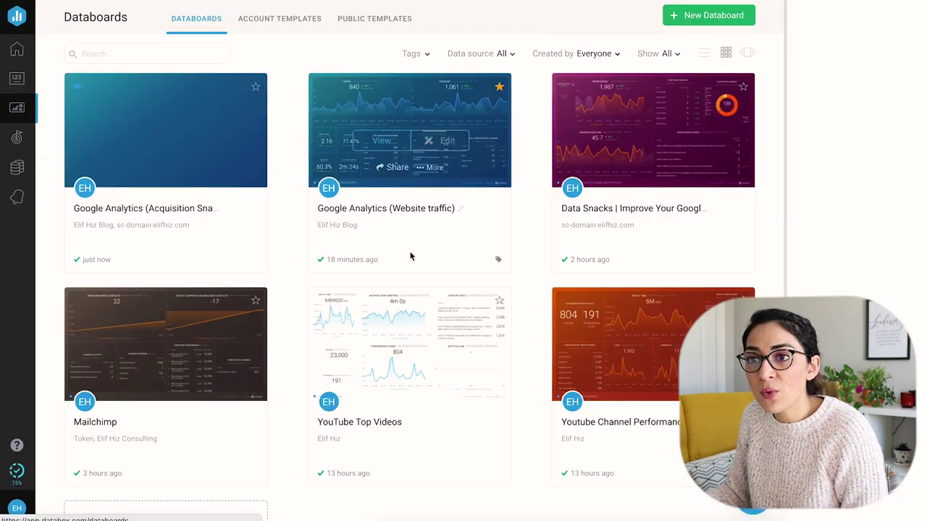
pyautogui.scroll(-1, 520, 277)
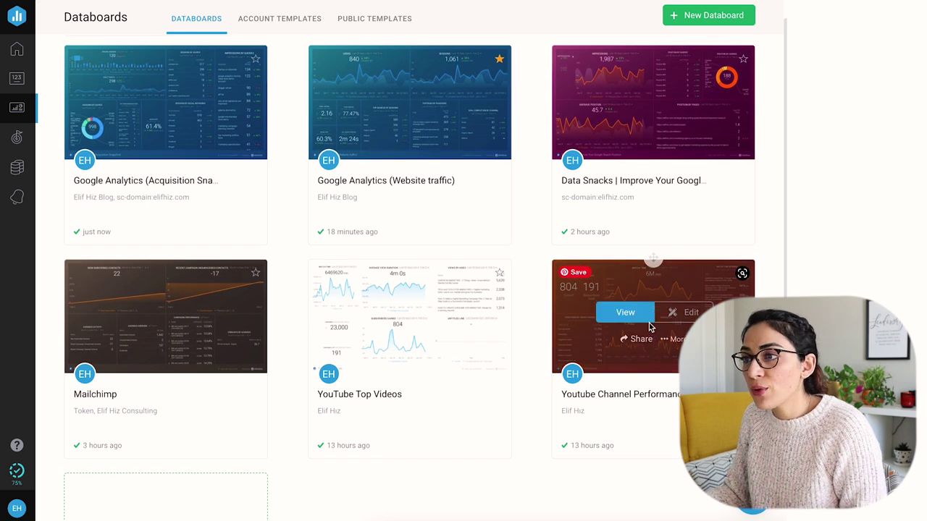
pyautogui.click(643, 311)
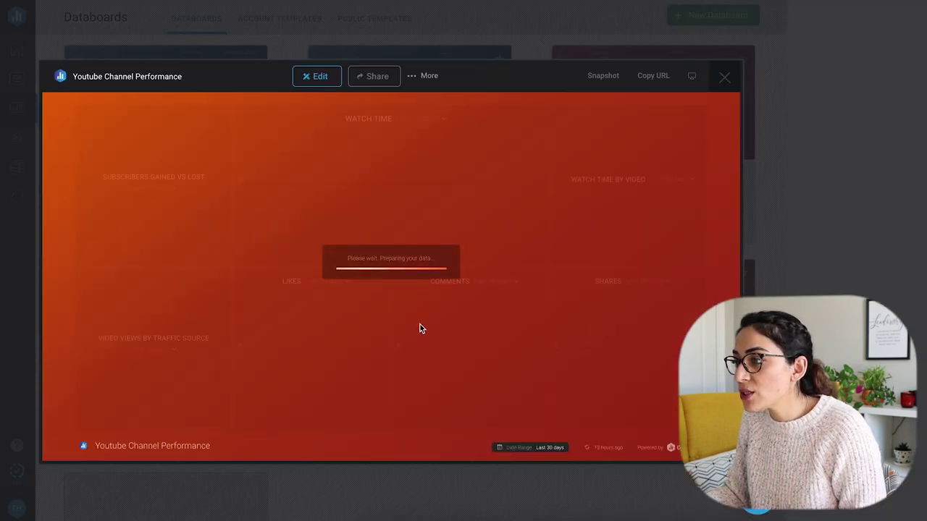